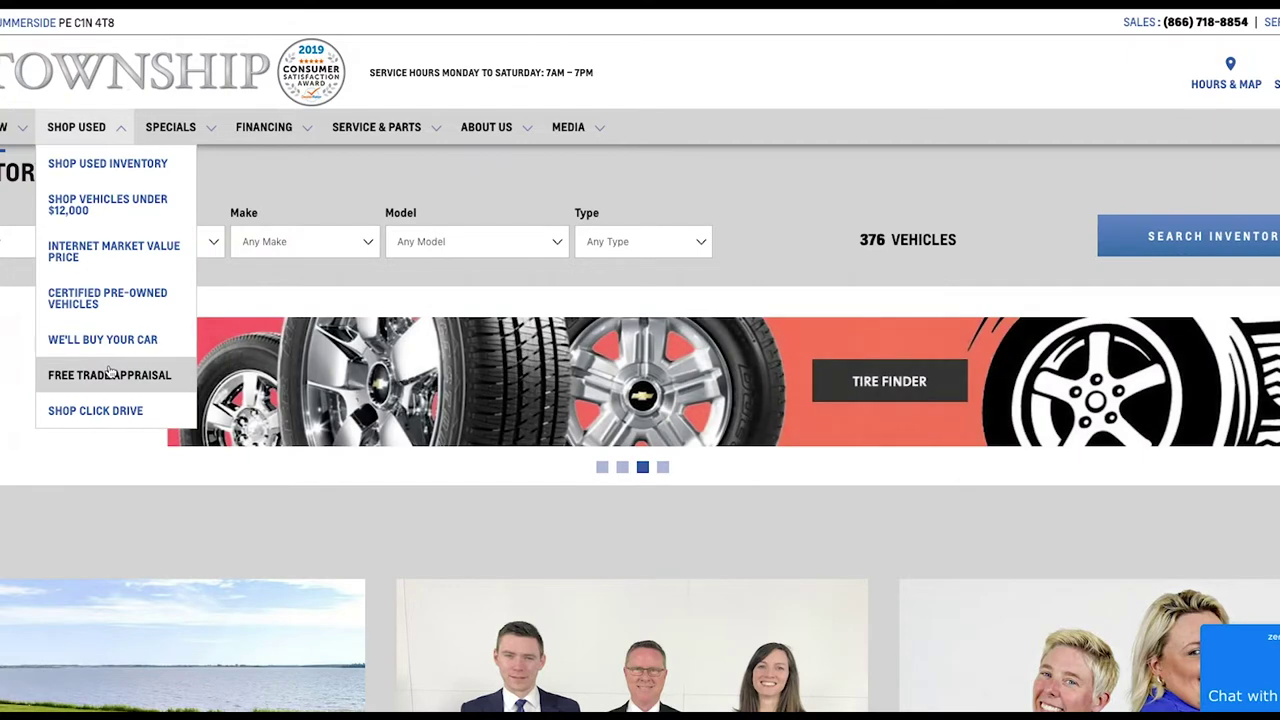
Open the dealer's Free Trade Appraisal page from the Shop Used menu
left_click(110, 372)
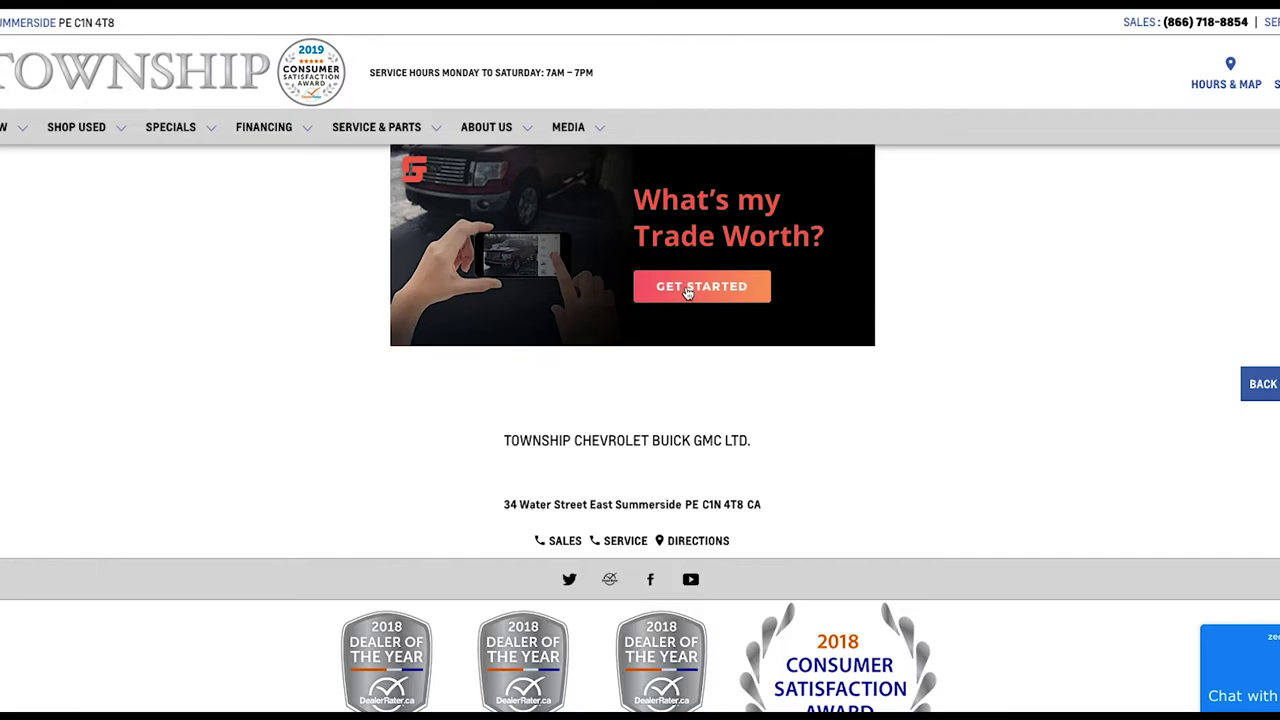
Start the trade-value form and set the vehicle year to 2018 and make to Chevrolet
left_click(686, 289)
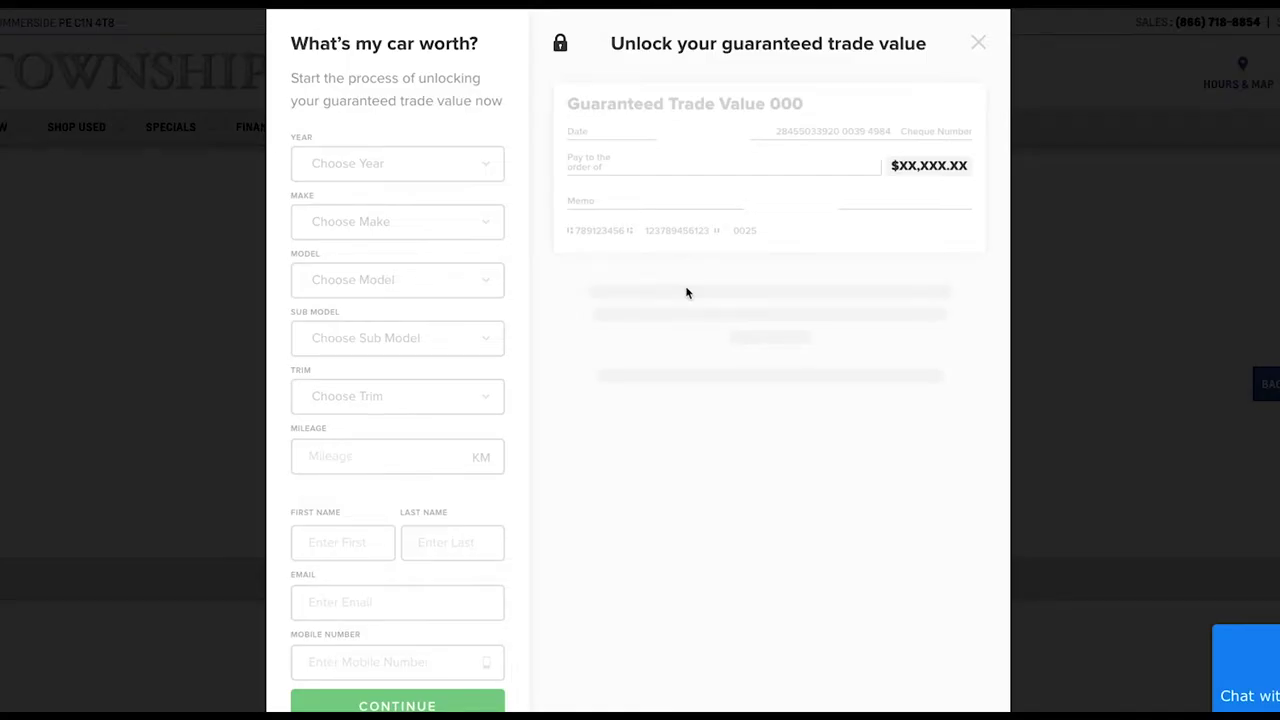
left_click(349, 172)
left_click(345, 193)
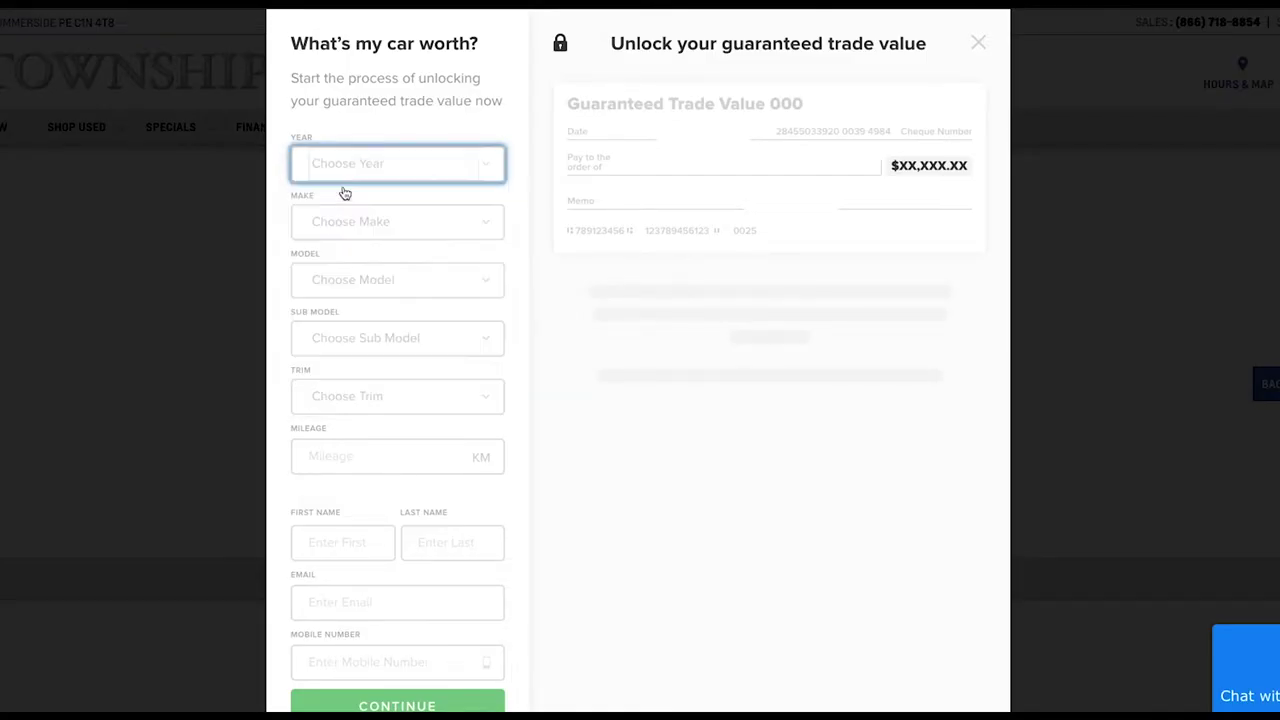
left_click(343, 230)
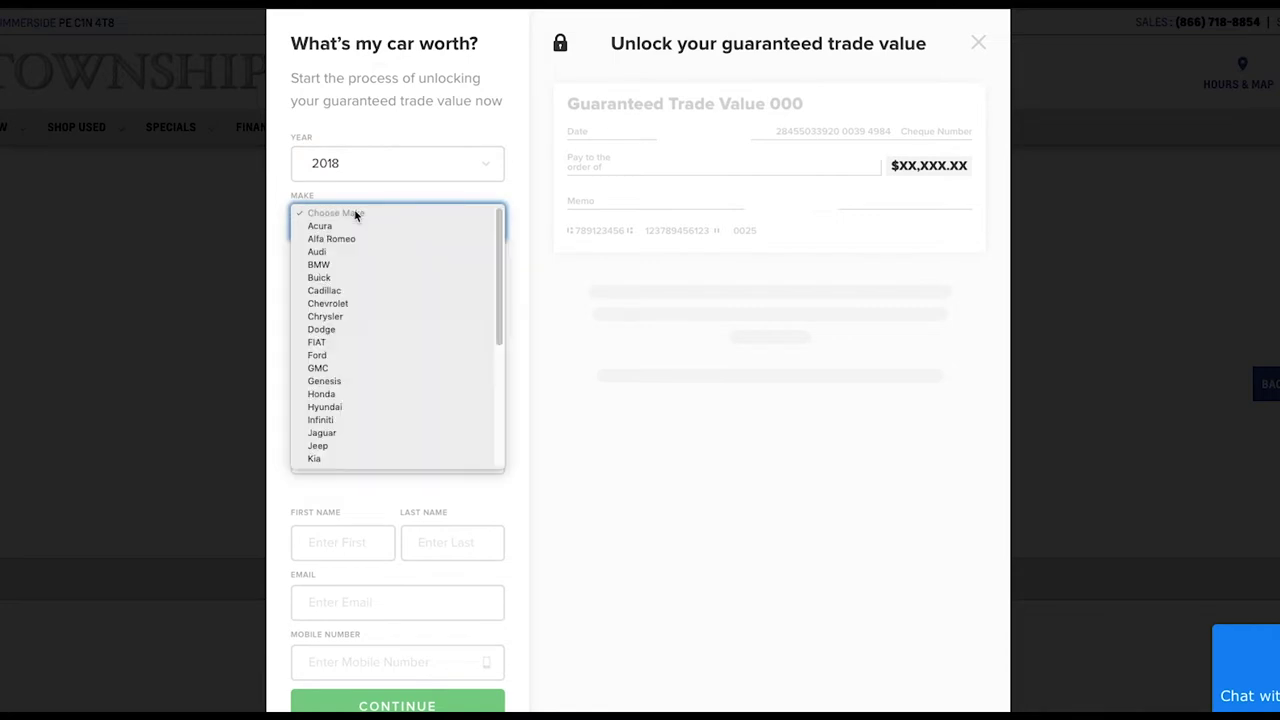
left_click(345, 302)
Choose model Silverado 1500, sub model LTZ and trim 4WD Double Cab 143.5" LTZ w/1LZ
left_click(335, 281)
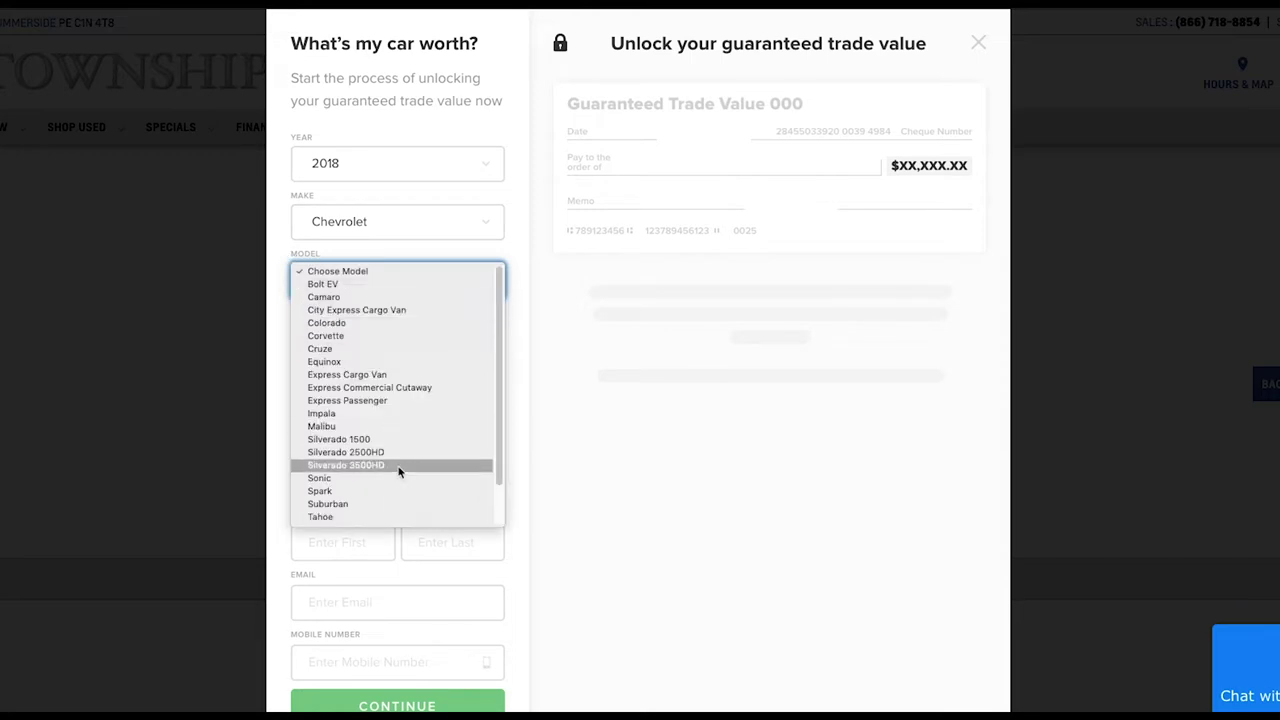
left_click(392, 420)
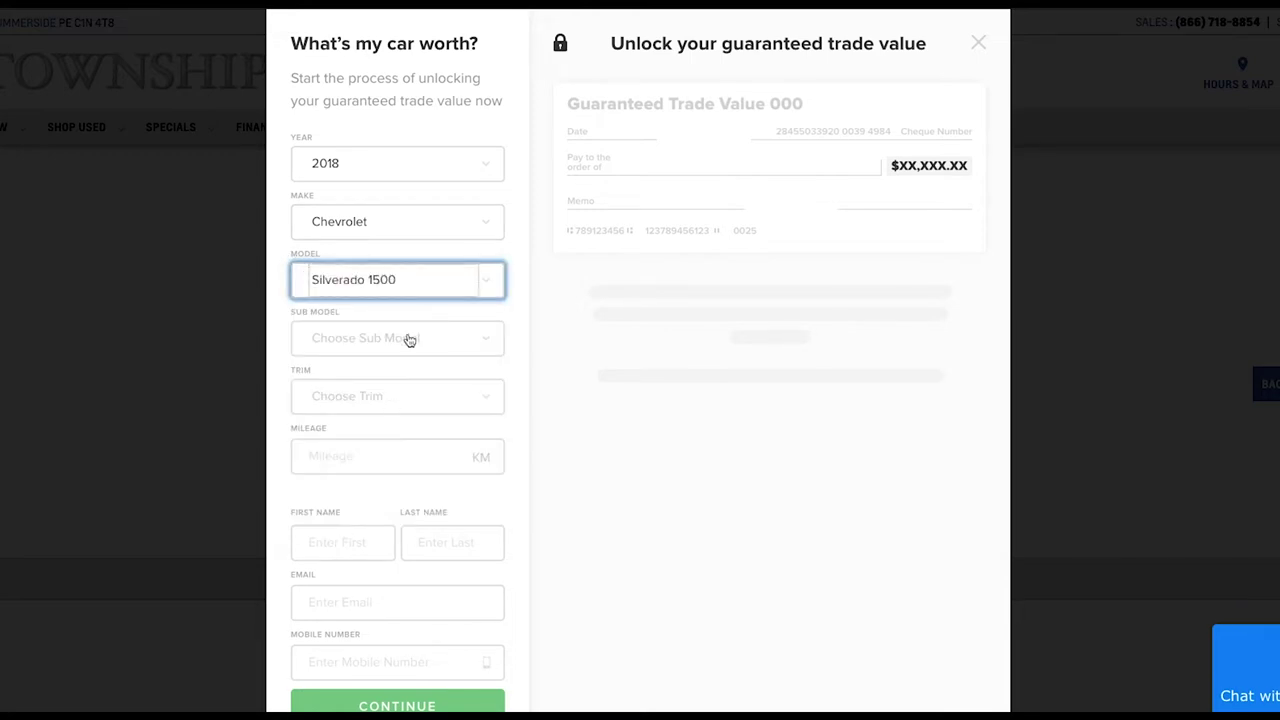
left_click(407, 336)
left_click(349, 397)
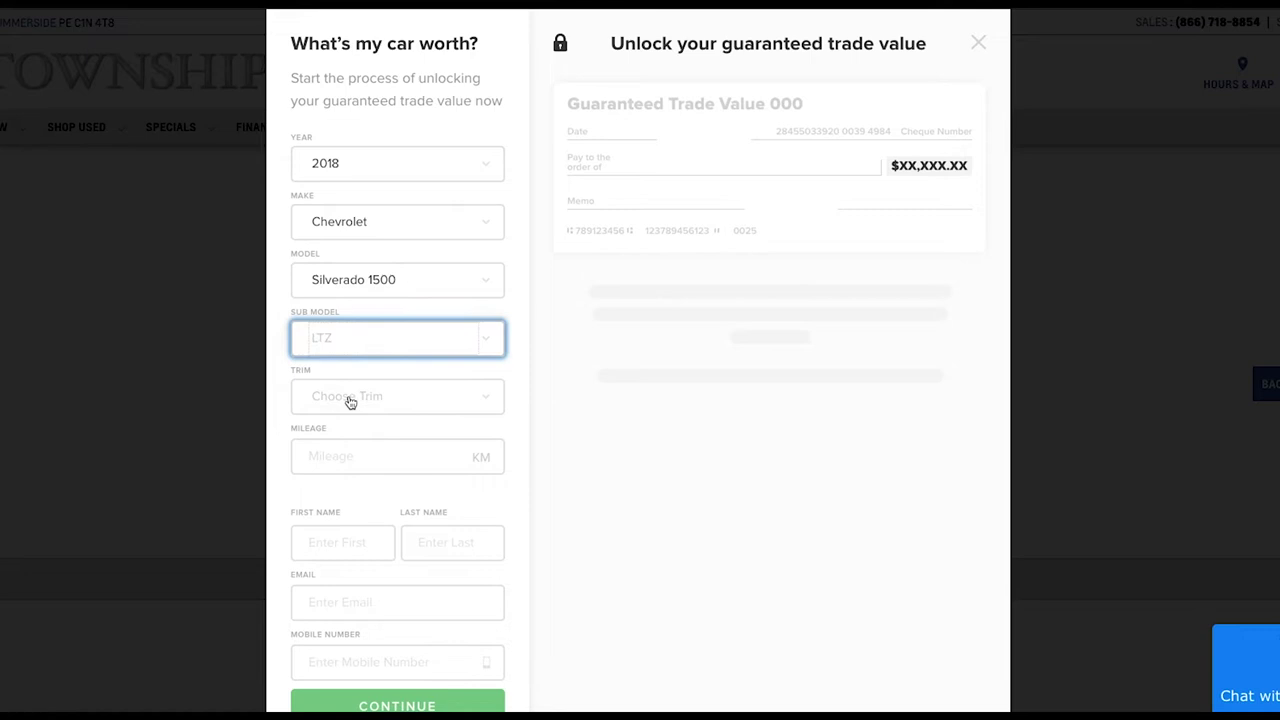
left_click(349, 402)
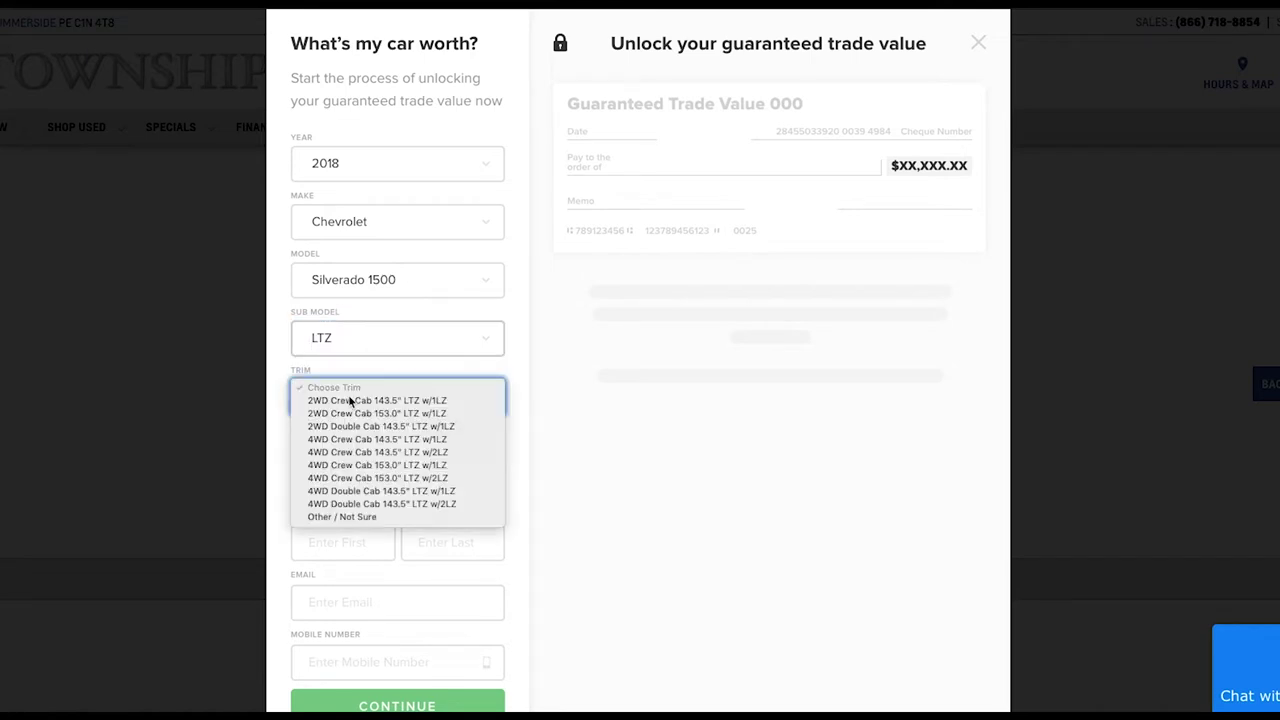
left_click(419, 492)
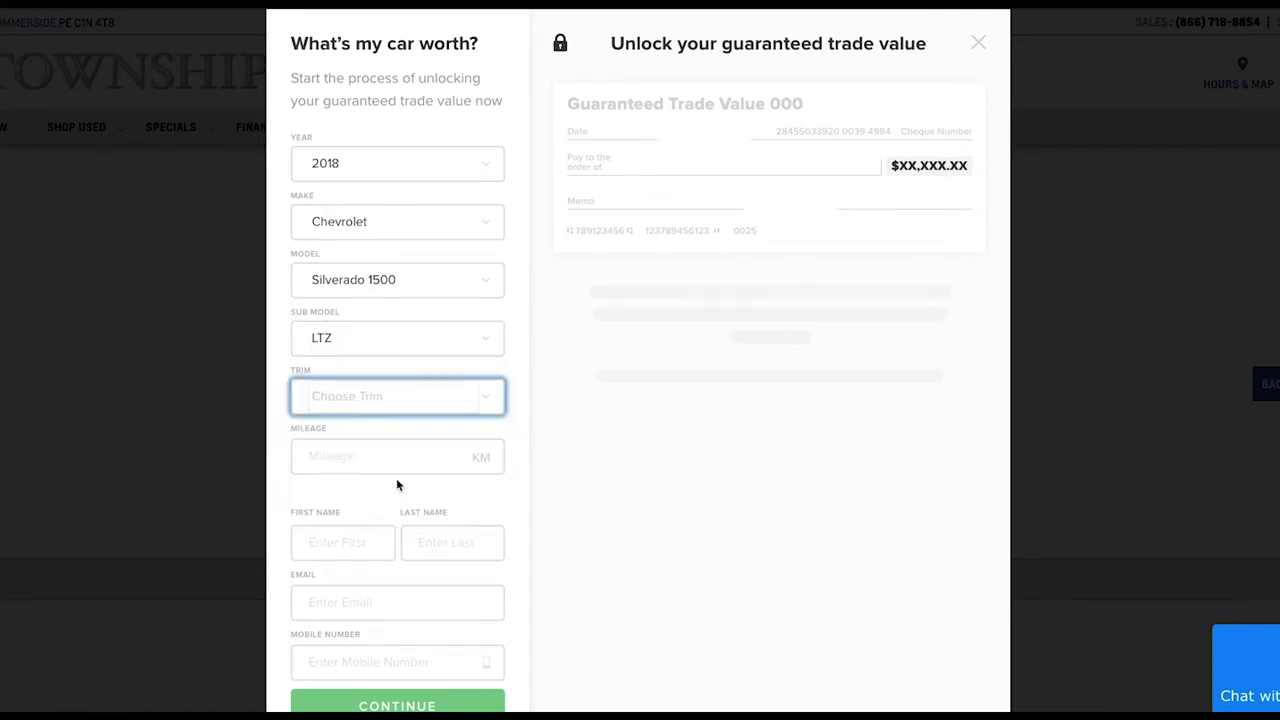
left_click(385, 461)
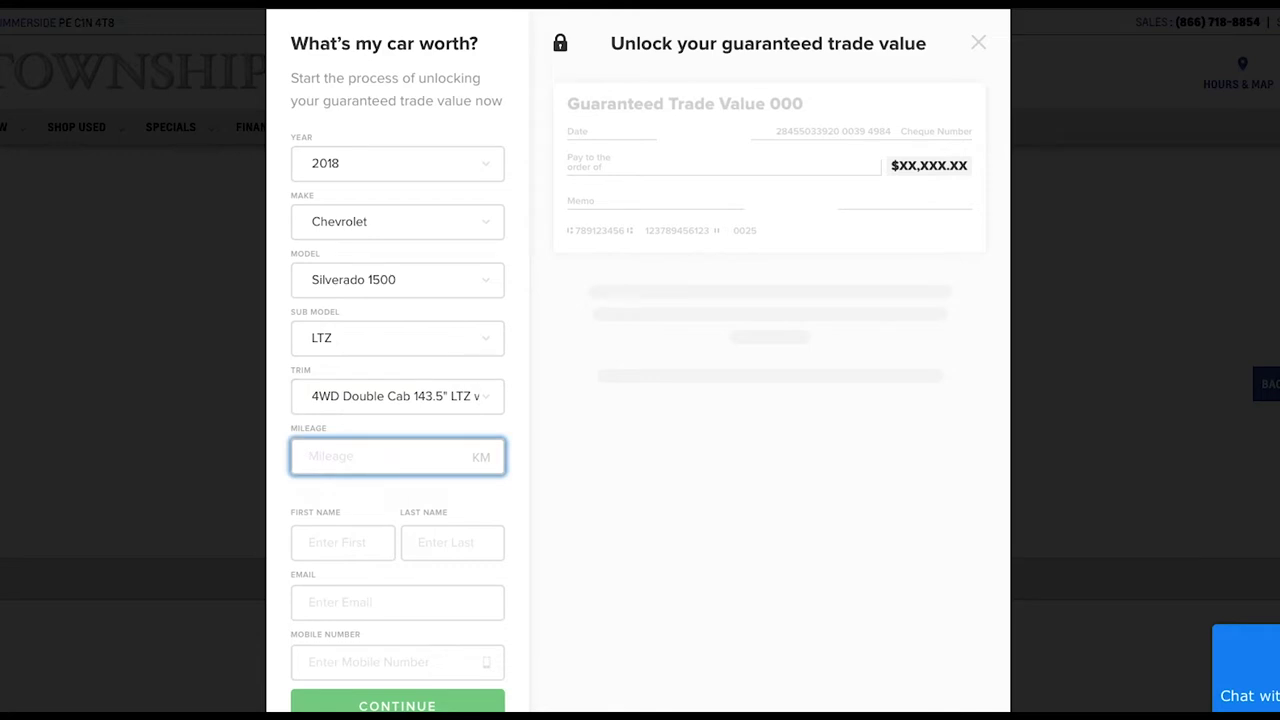
Enter 20,000 km mileage, then the owner's first name, last name, email and mobile number
type("20,000")
left_click(335, 540)
type("JOE")
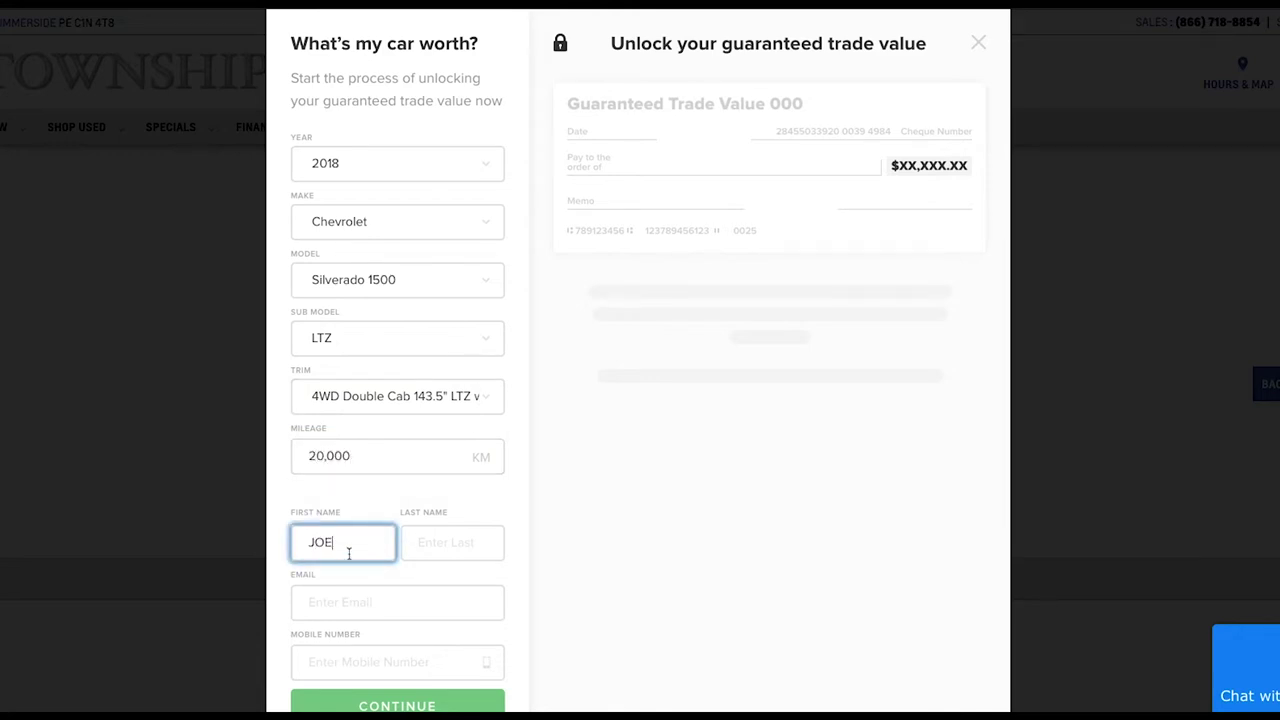
left_click(466, 541)
type("Bob")
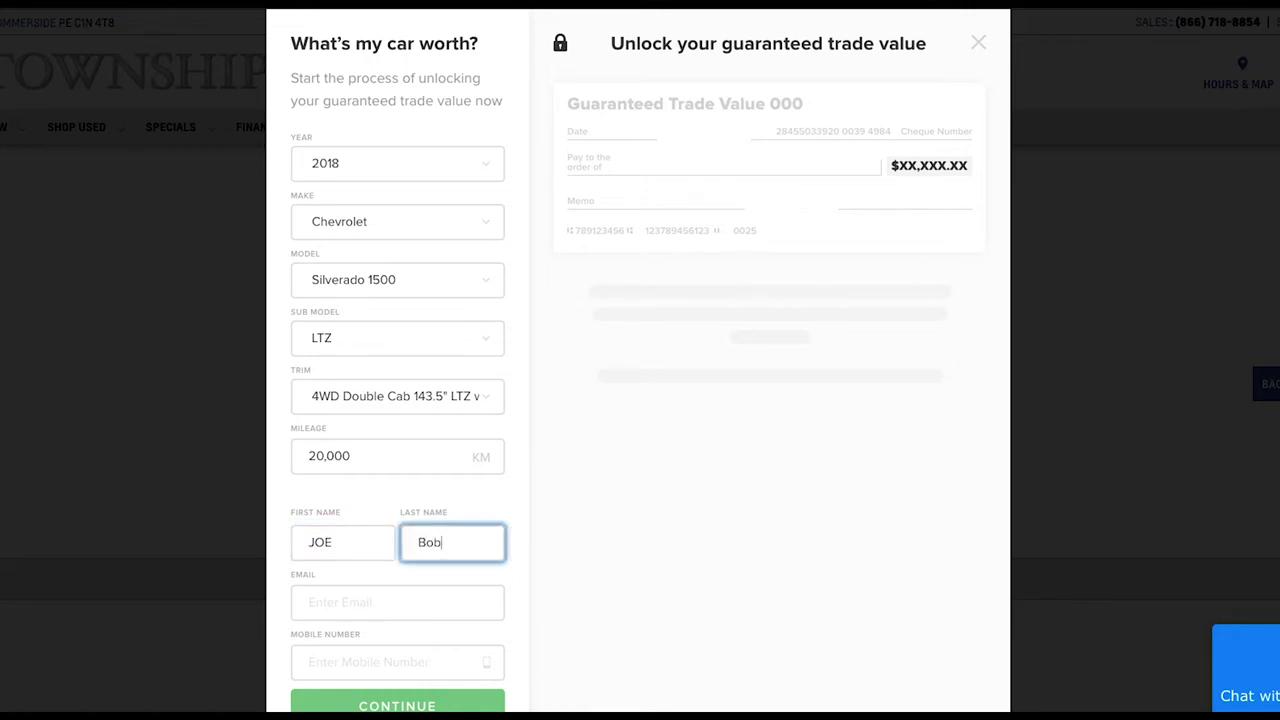
left_click(404, 598)
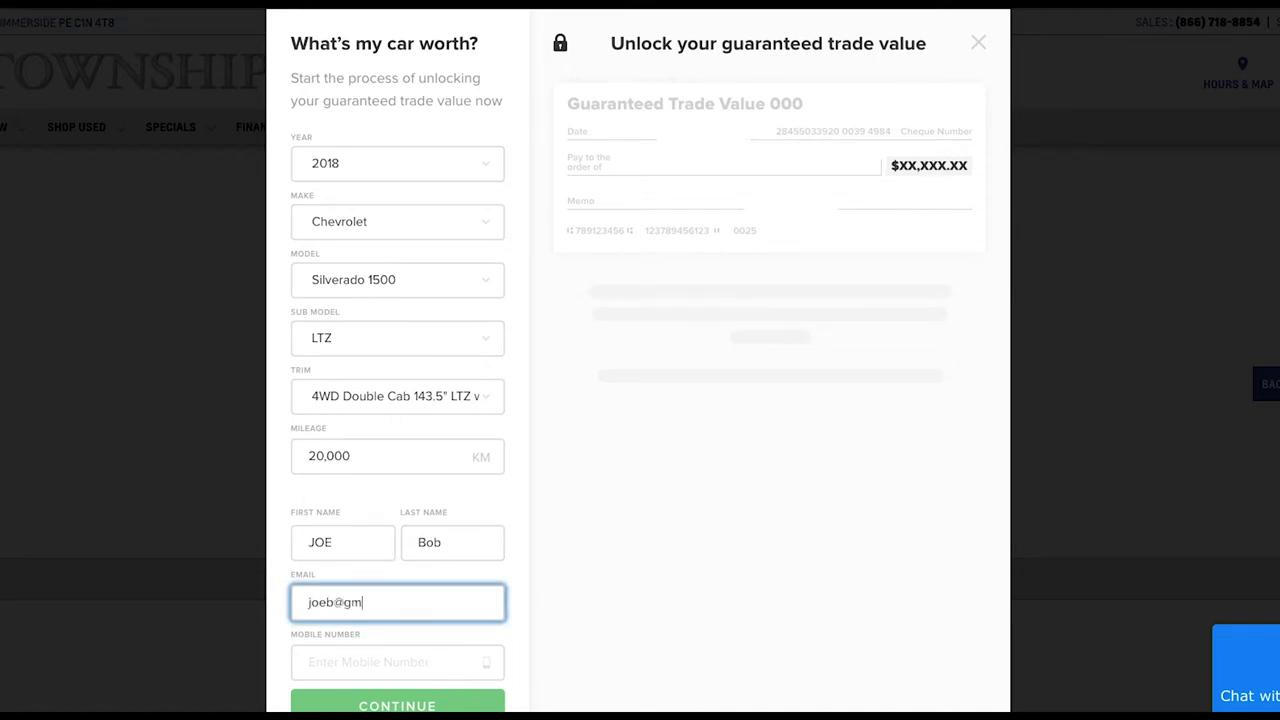
left_click(399, 652)
type("9")
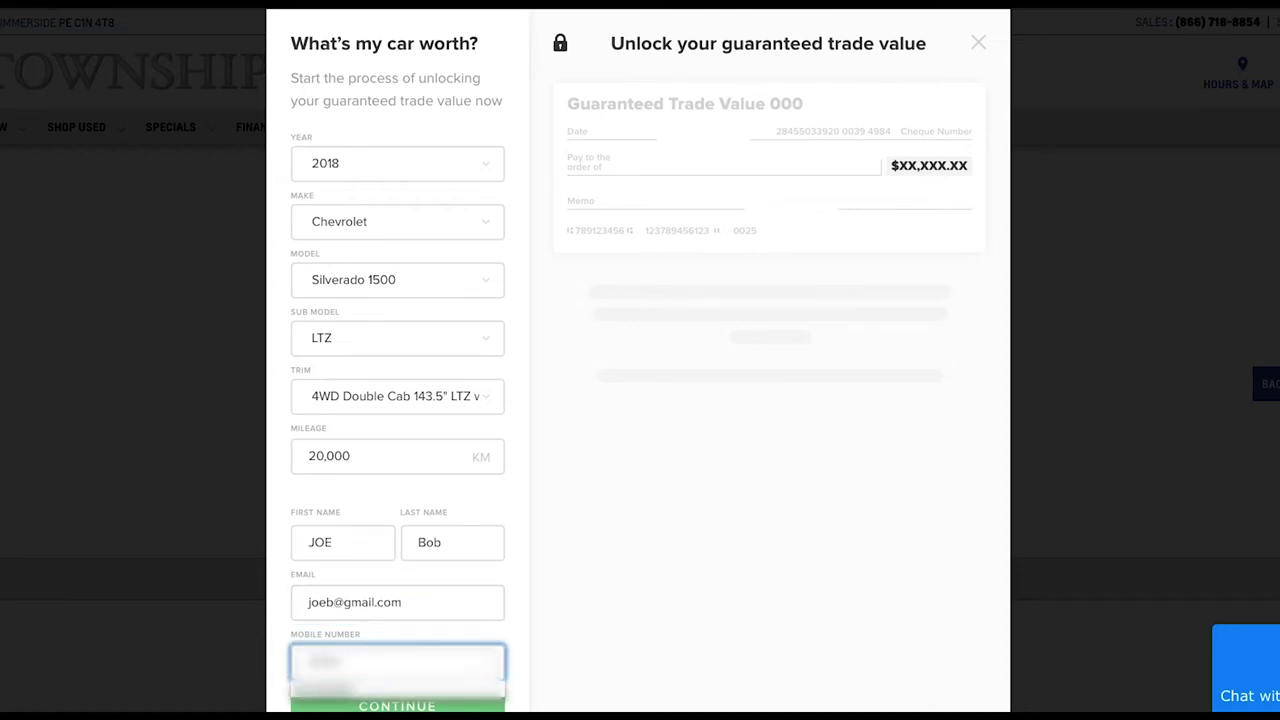
type("02")
Submit the form and confirm the app download link text to the owner's mobile number
key("Return")
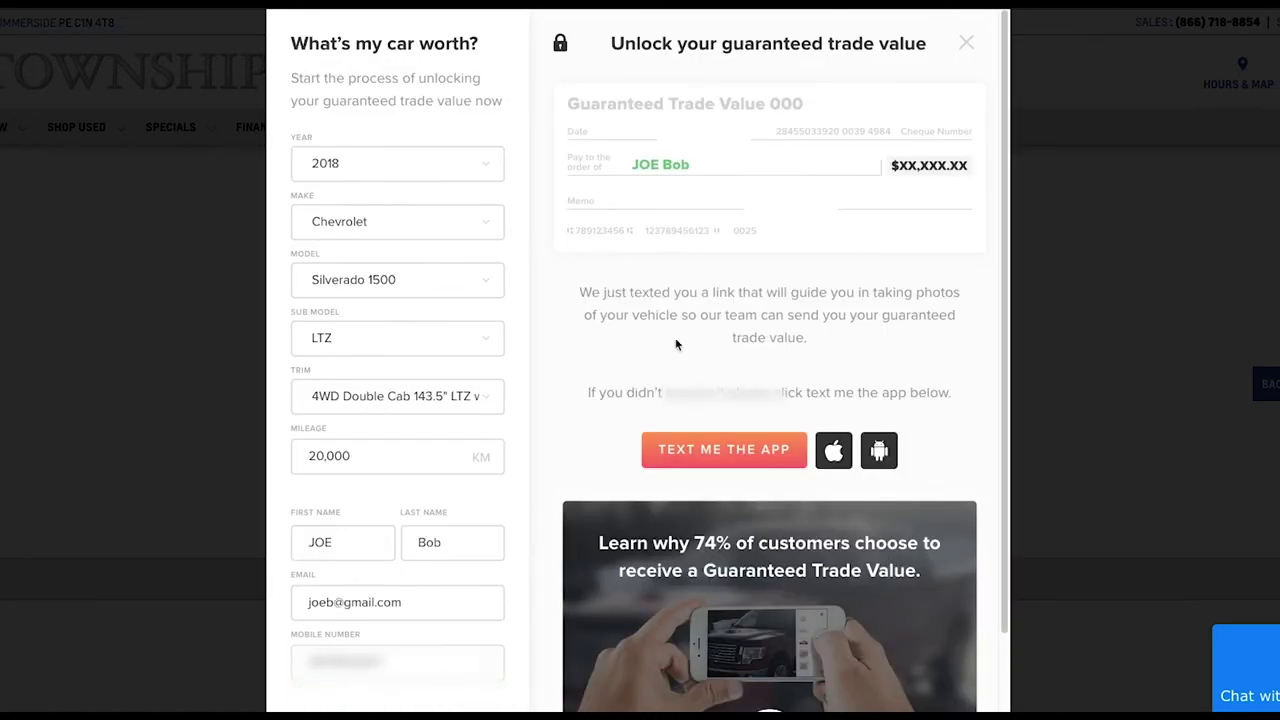
left_click(720, 449)
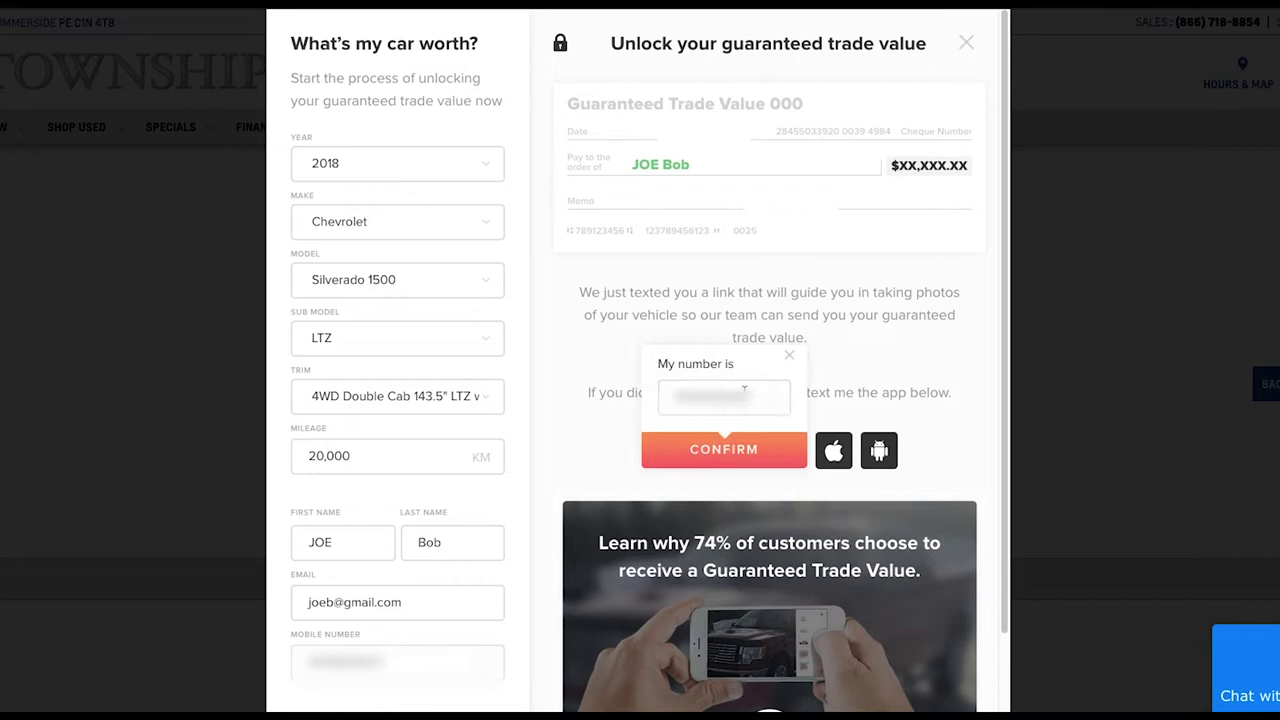
left_click(730, 459)
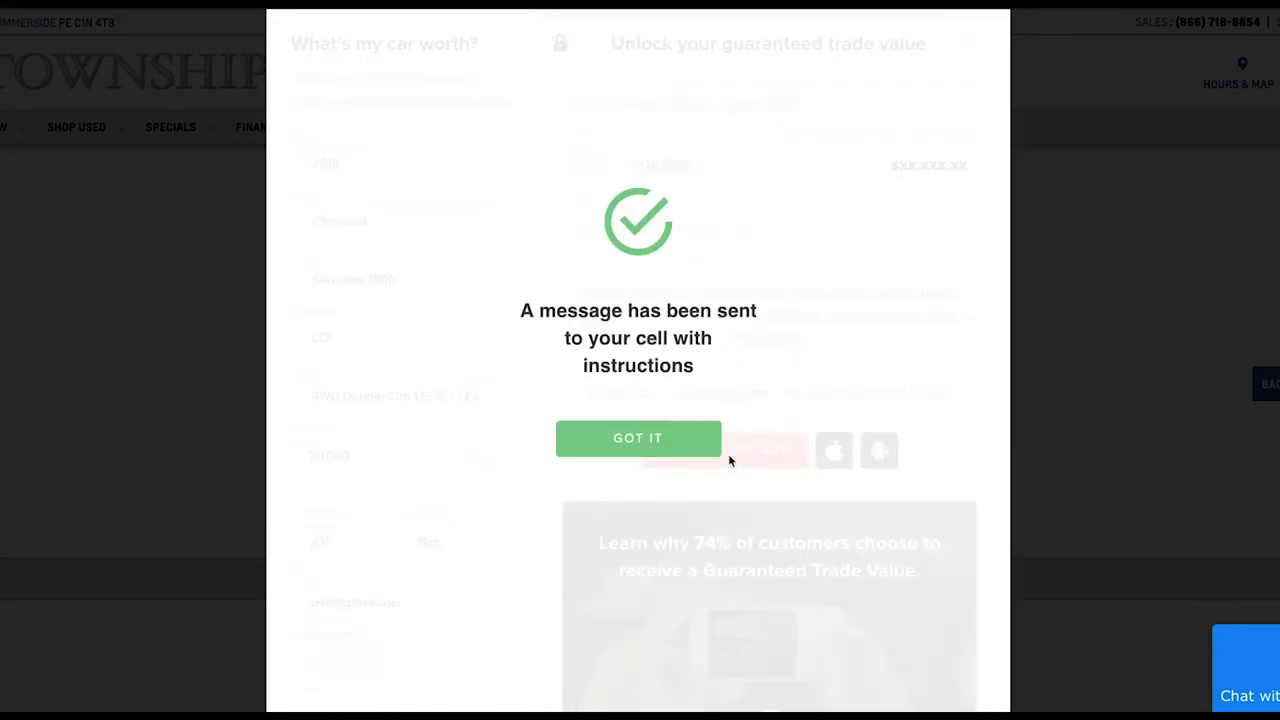
left_click(706, 453)
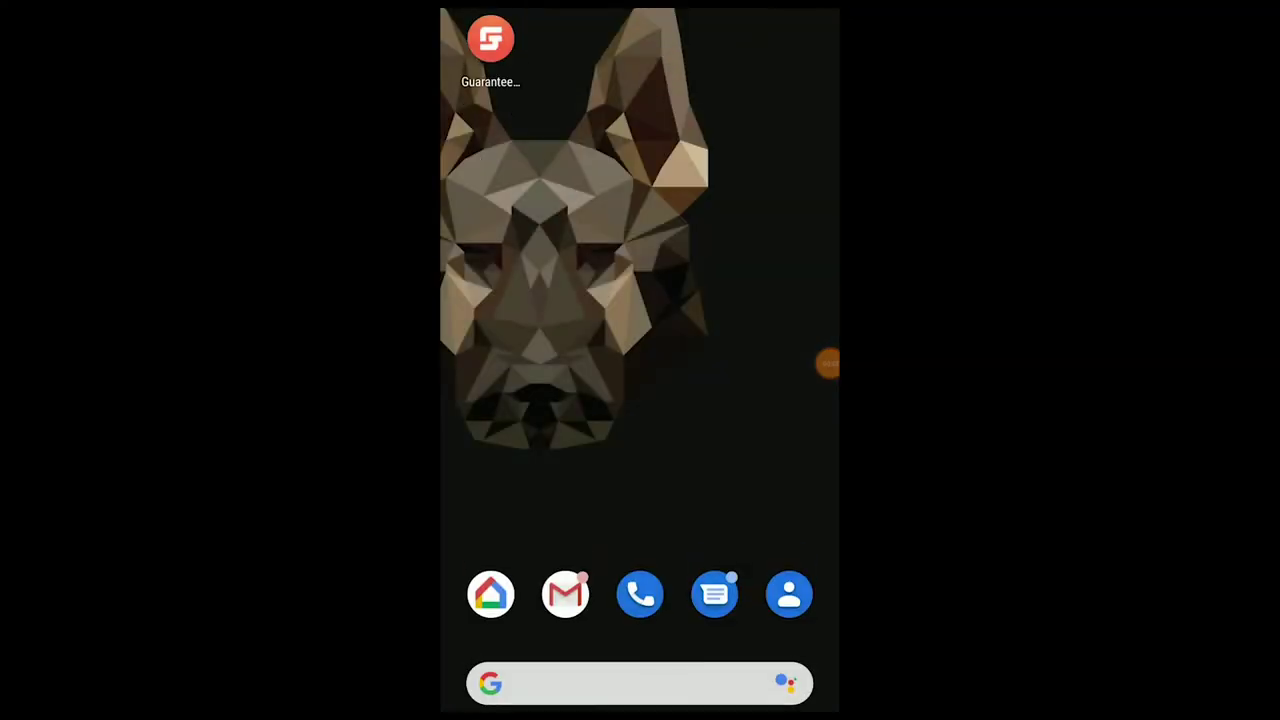
Start Complete My Trade in the app with the owner's phone number and reach front-driver photo capture
left_click(640, 530)
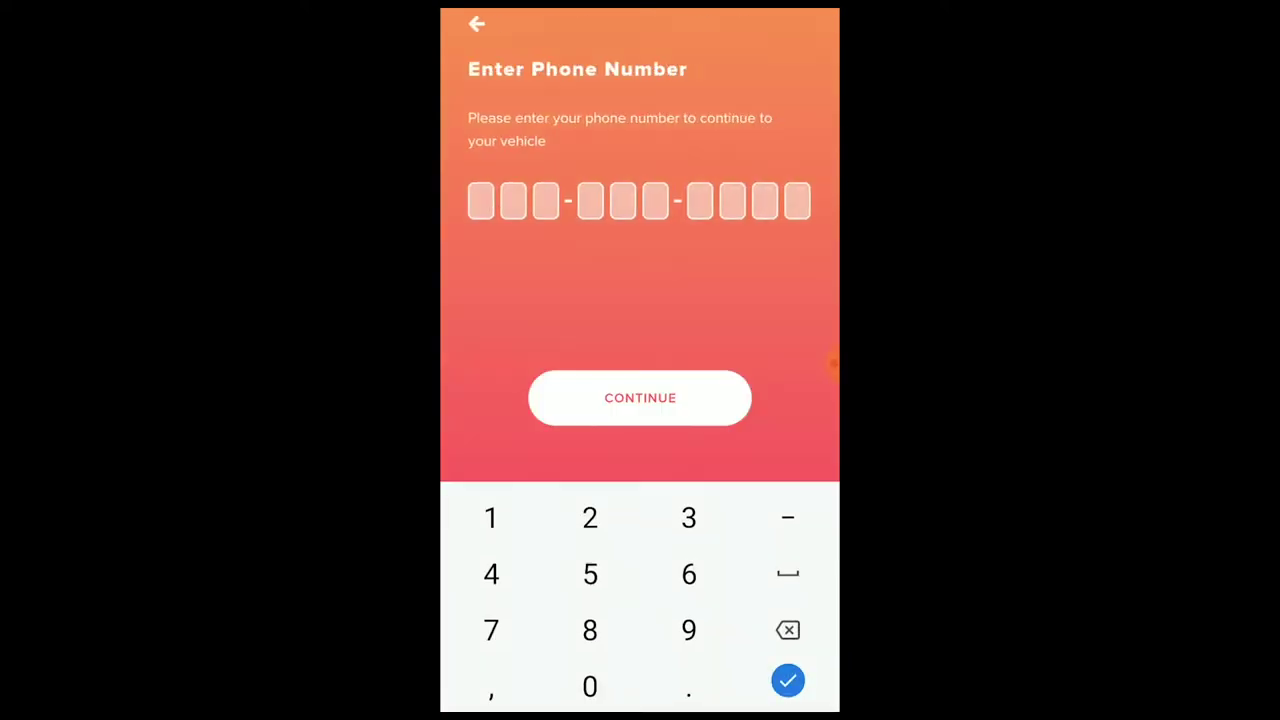
type("26")
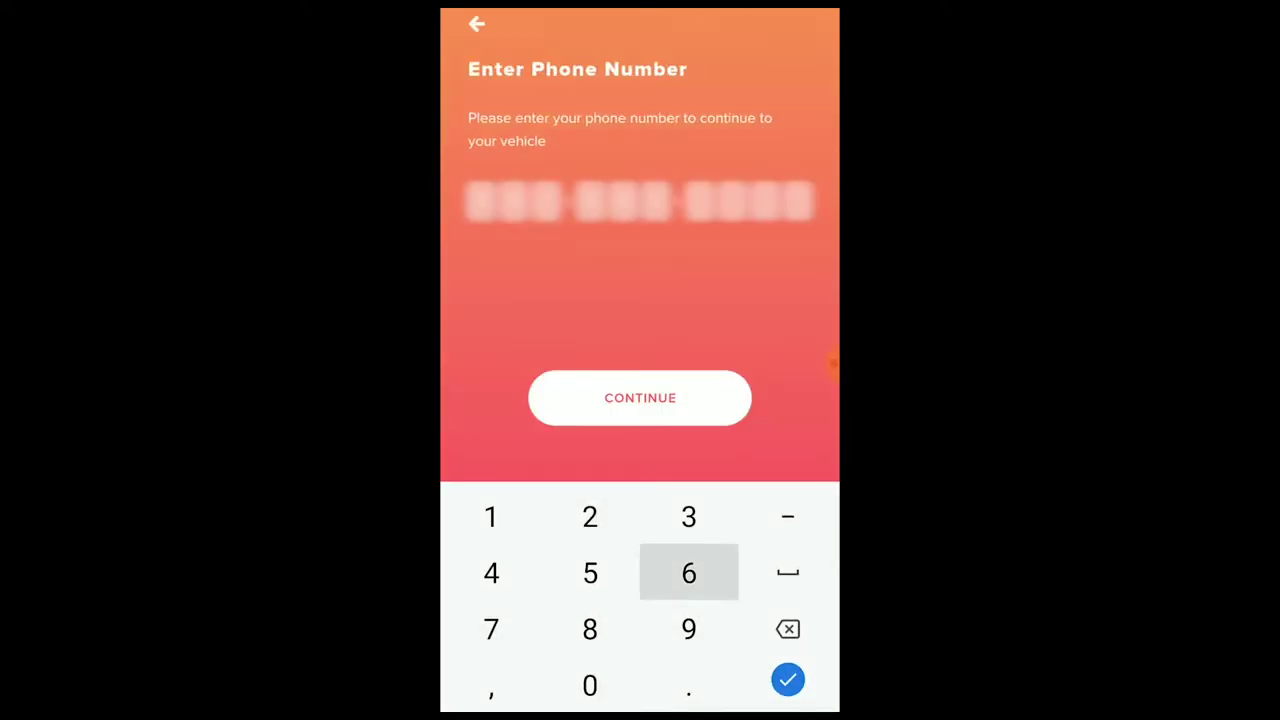
type("07")
left_click(640, 591)
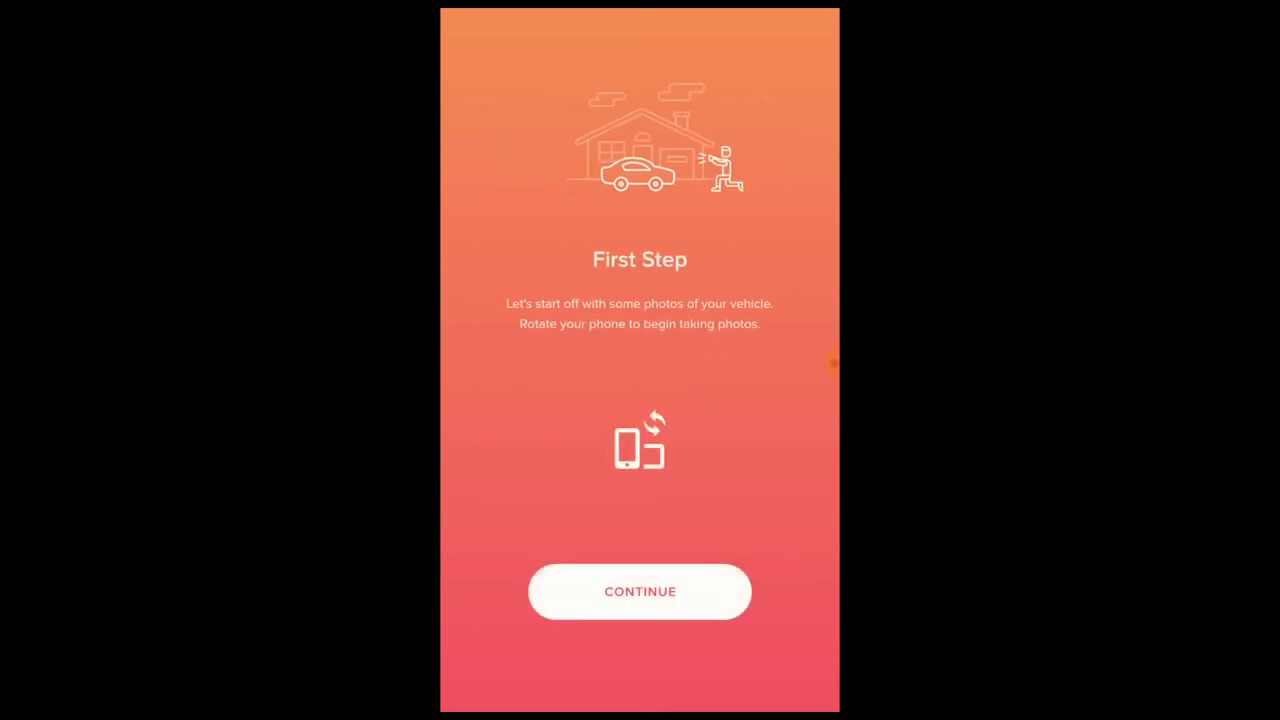
left_click(640, 591)
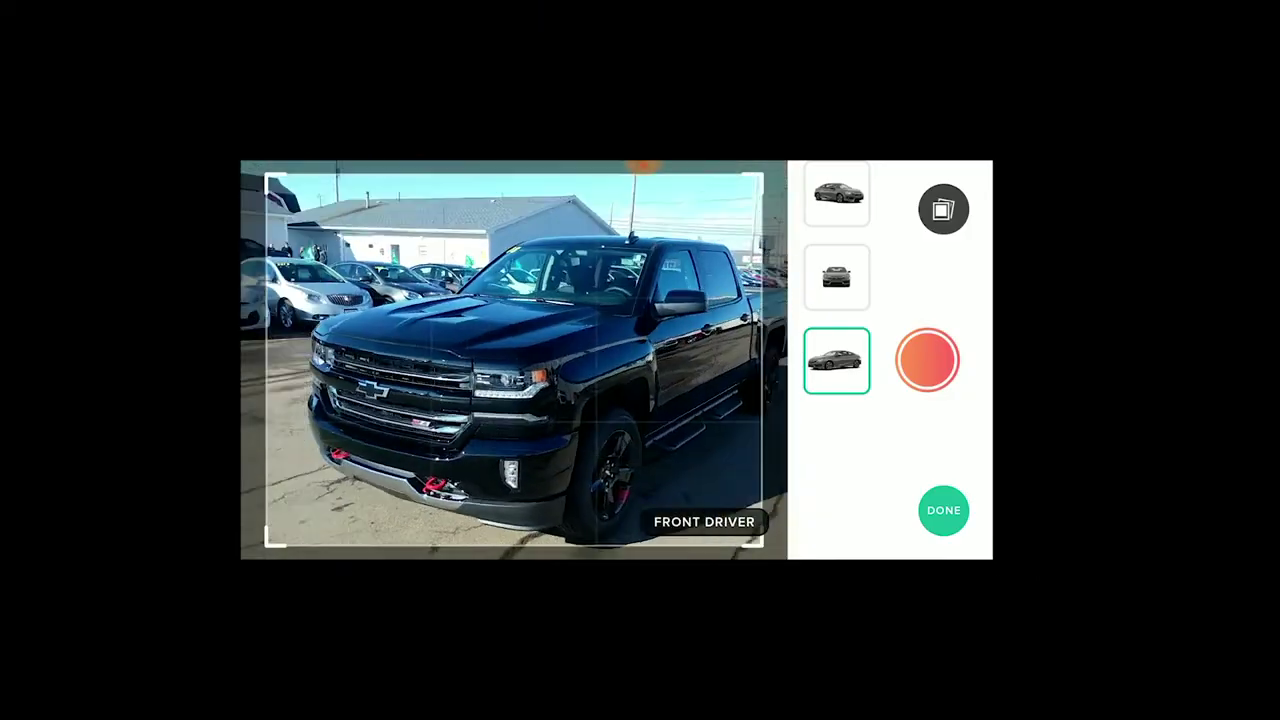
Capture seven exterior photos of the truck, including front-driver, rear and driver-side angles
left_click(927, 360)
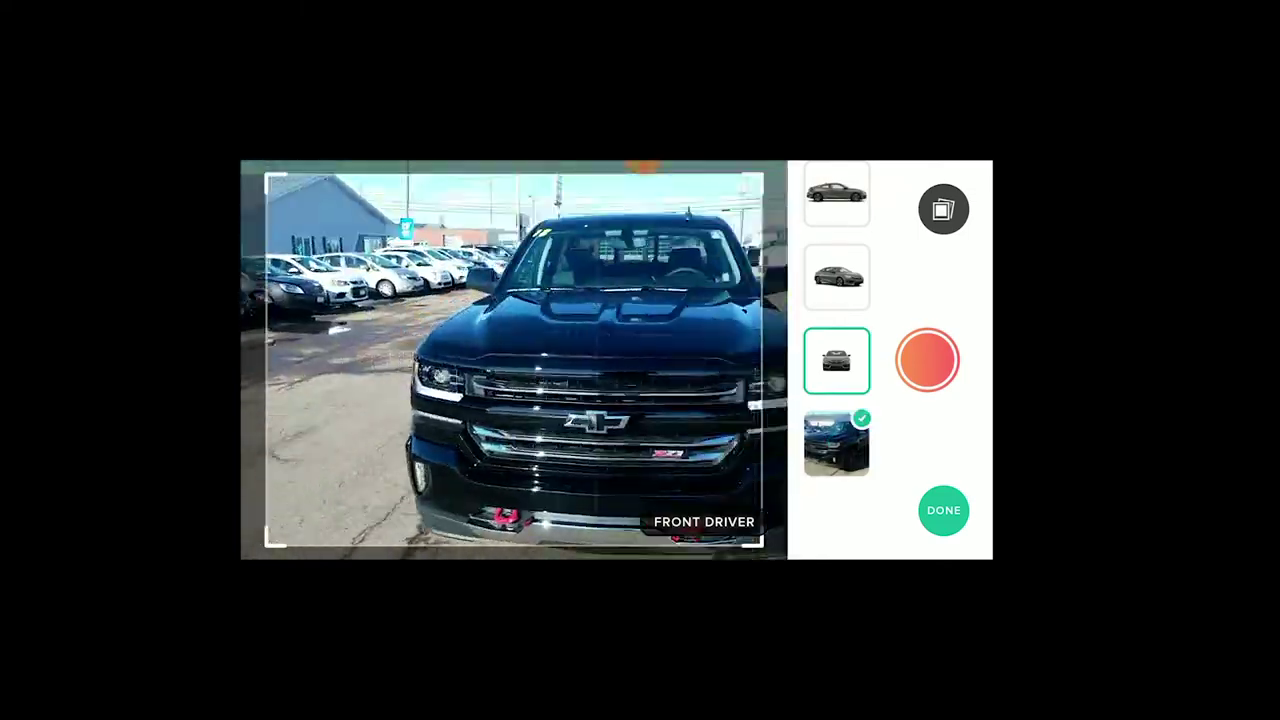
left_click(927, 360)
left_click(927, 360)
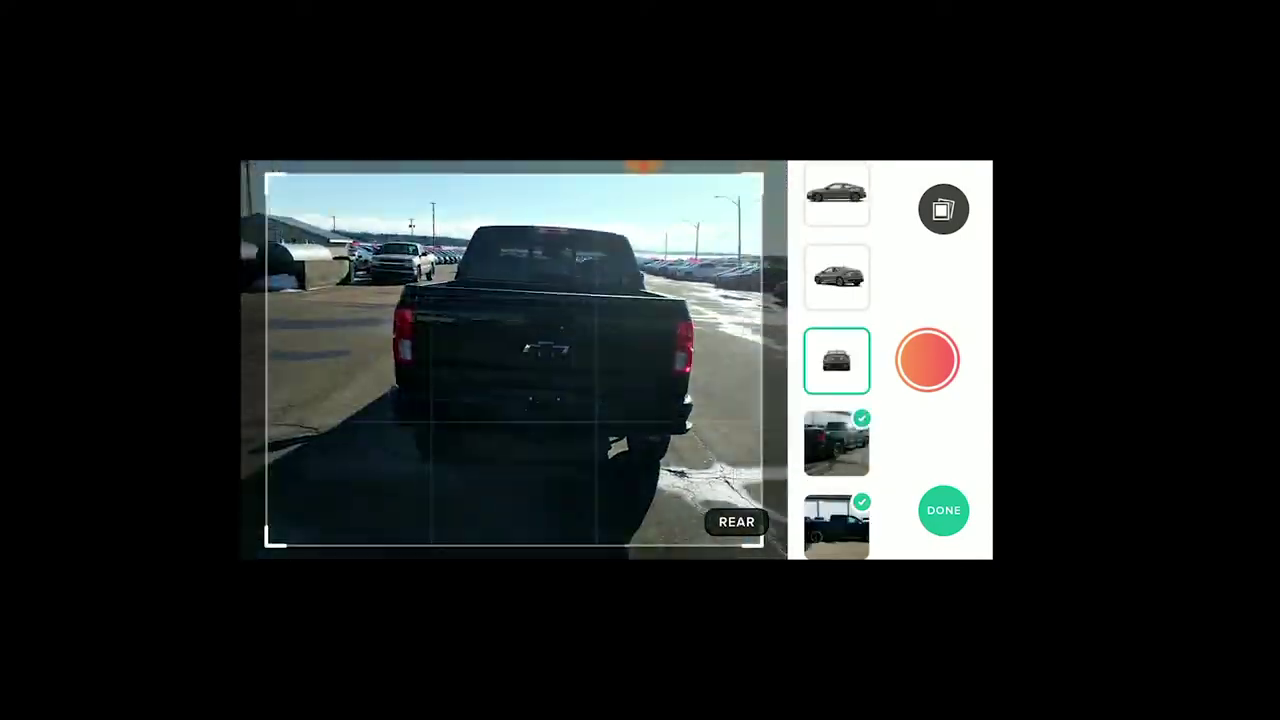
left_click(927, 360)
left_click(927, 360)
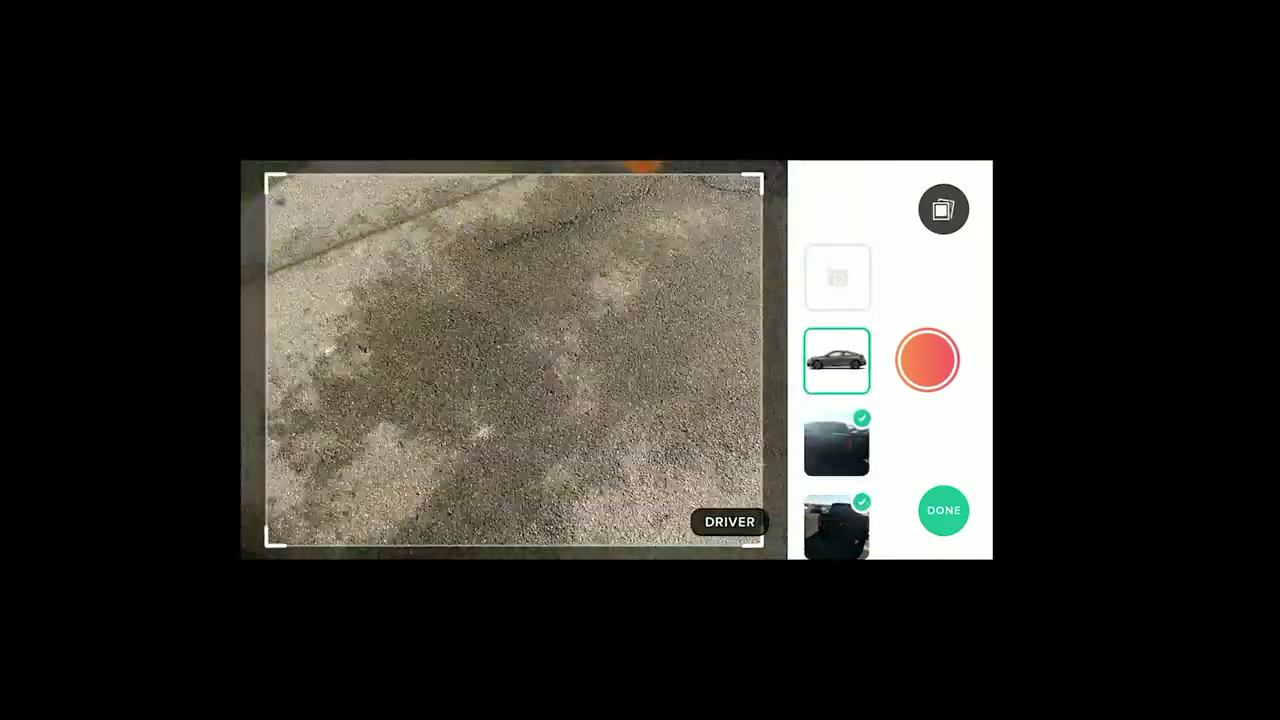
left_click(927, 360)
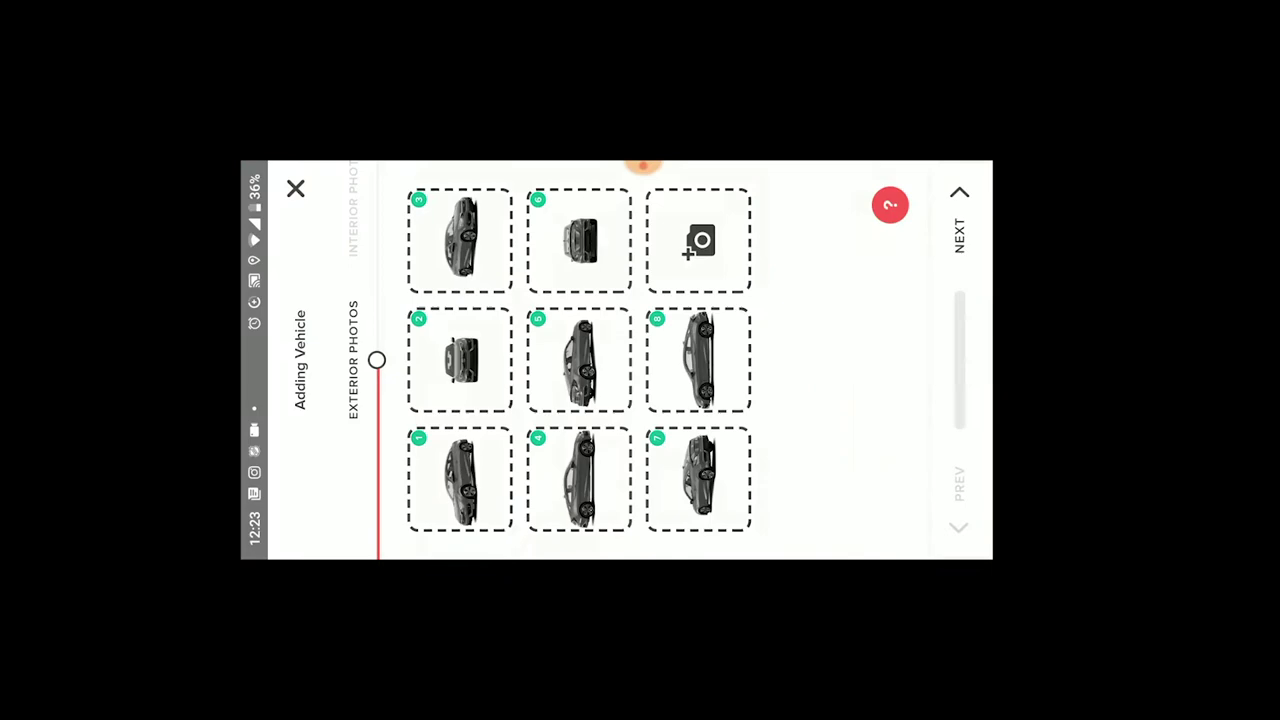
left_click(927, 360)
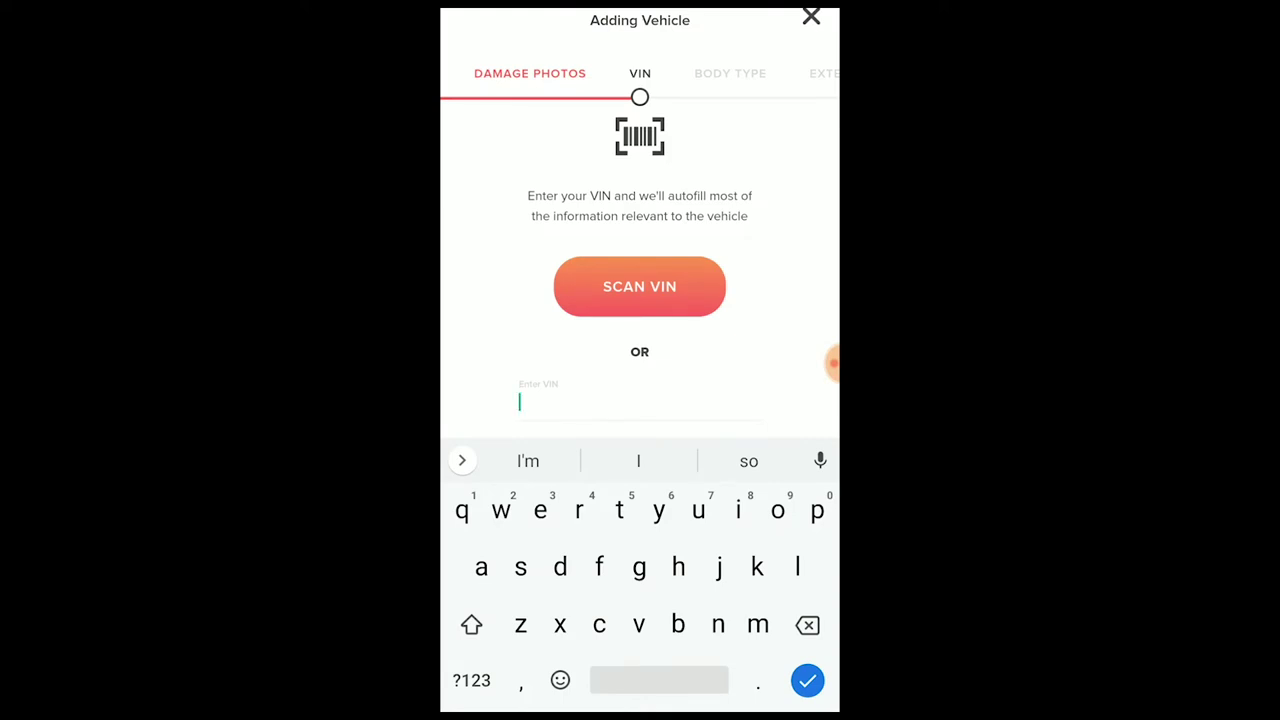
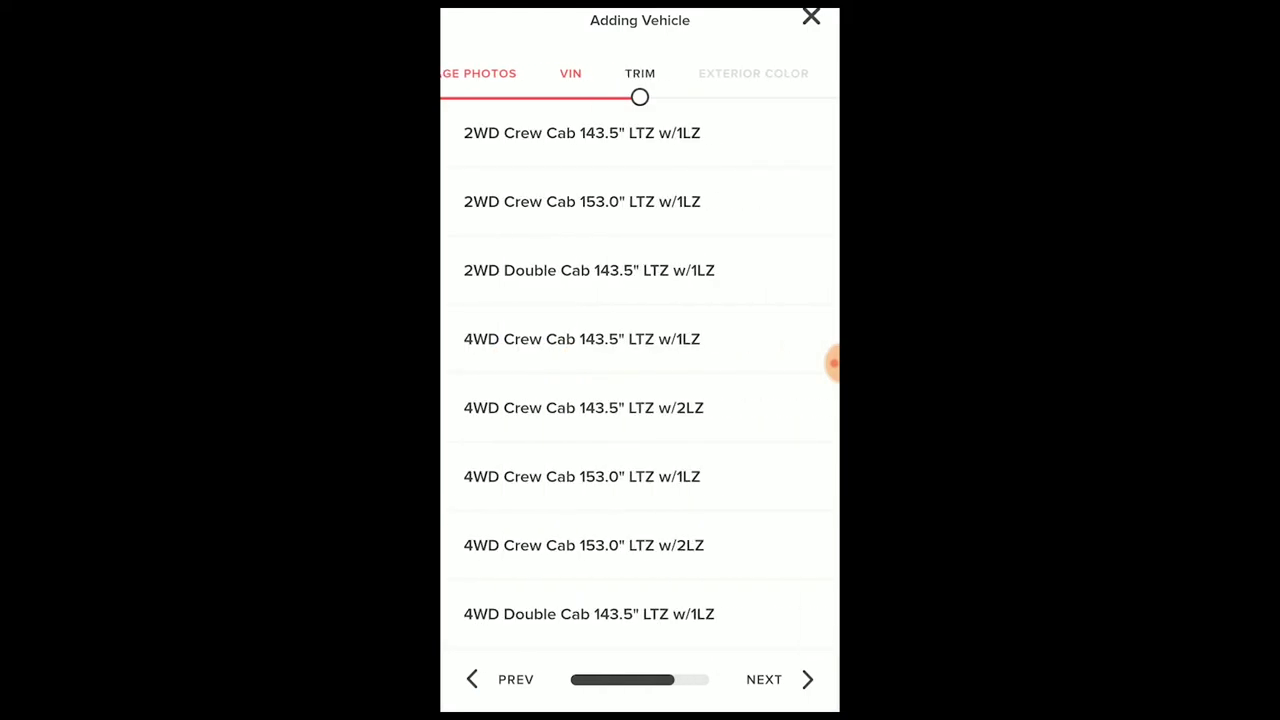
Enter the truck's VIN, correcting a mistyped first character
scroll(640, 377, "down", 3)
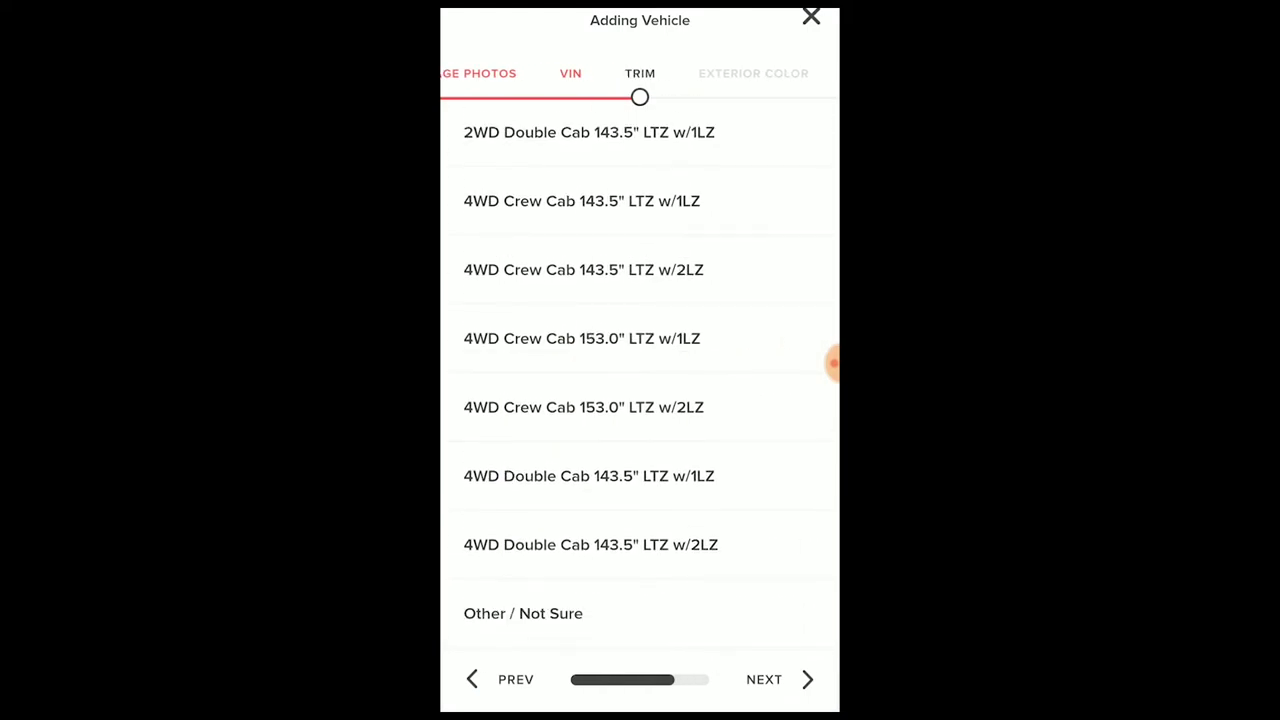
Choose the 4WD Double Cab 143.5" LTZ w/1LZ trim, Black exterior and interior, and condition 10 (Excellent)
left_click(589, 476)
left_click(535, 133)
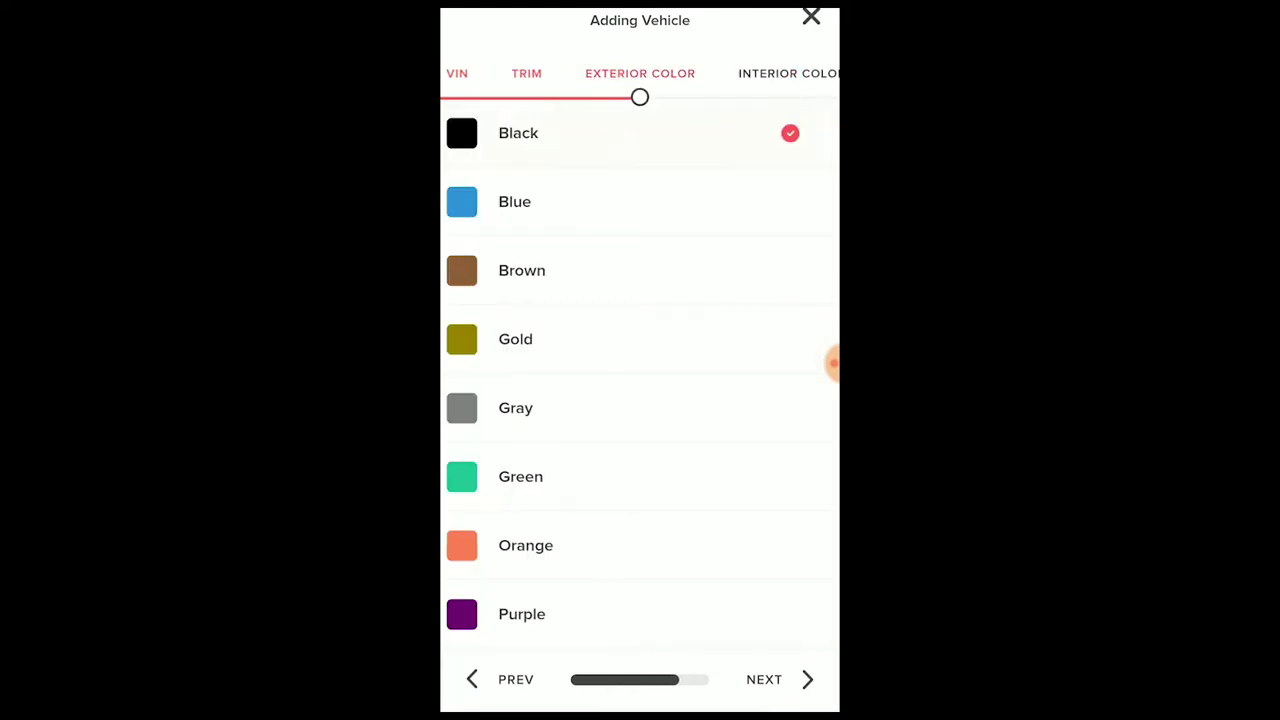
left_click(535, 133)
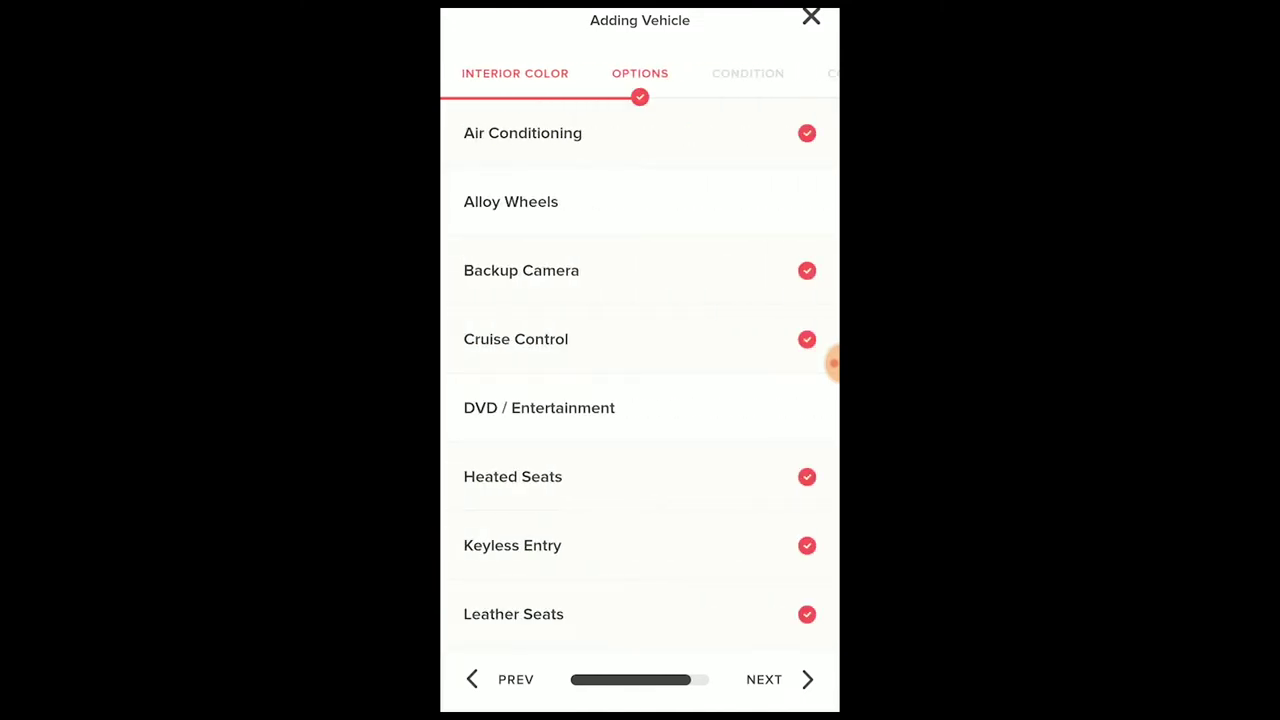
left_click(764, 679)
left_click_drag(480, 175, 799, 175)
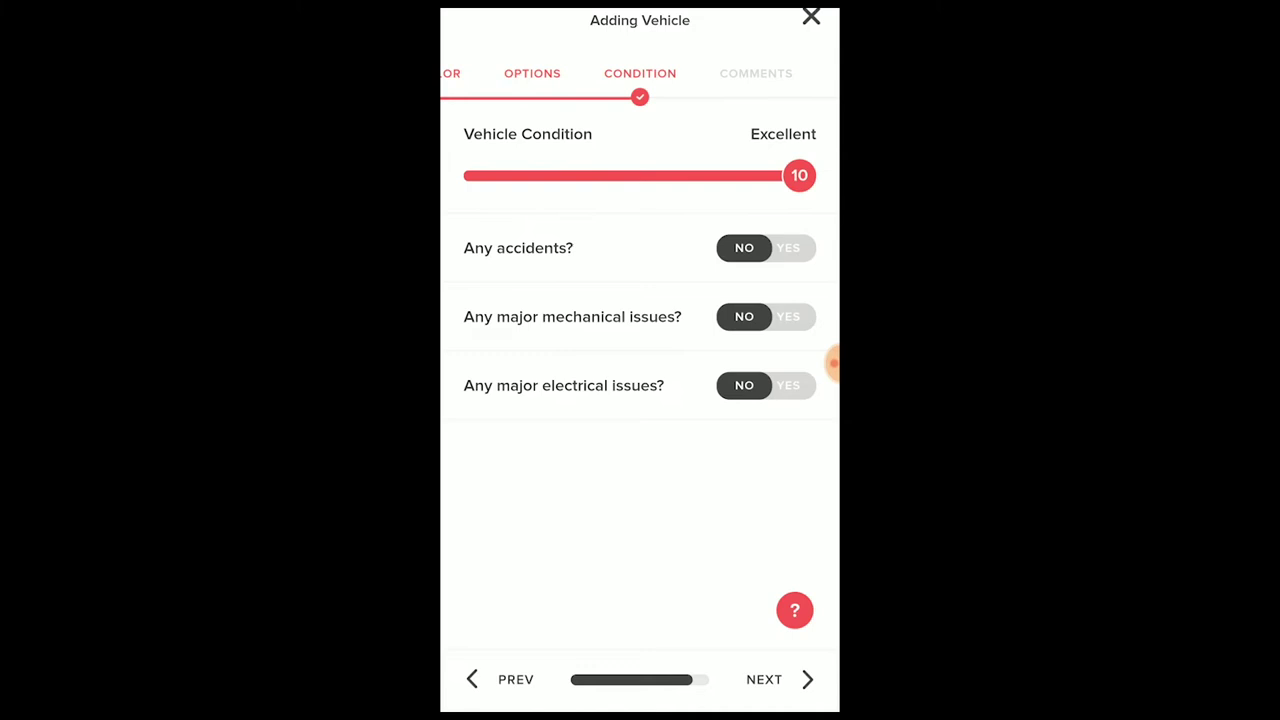
left_click(764, 679)
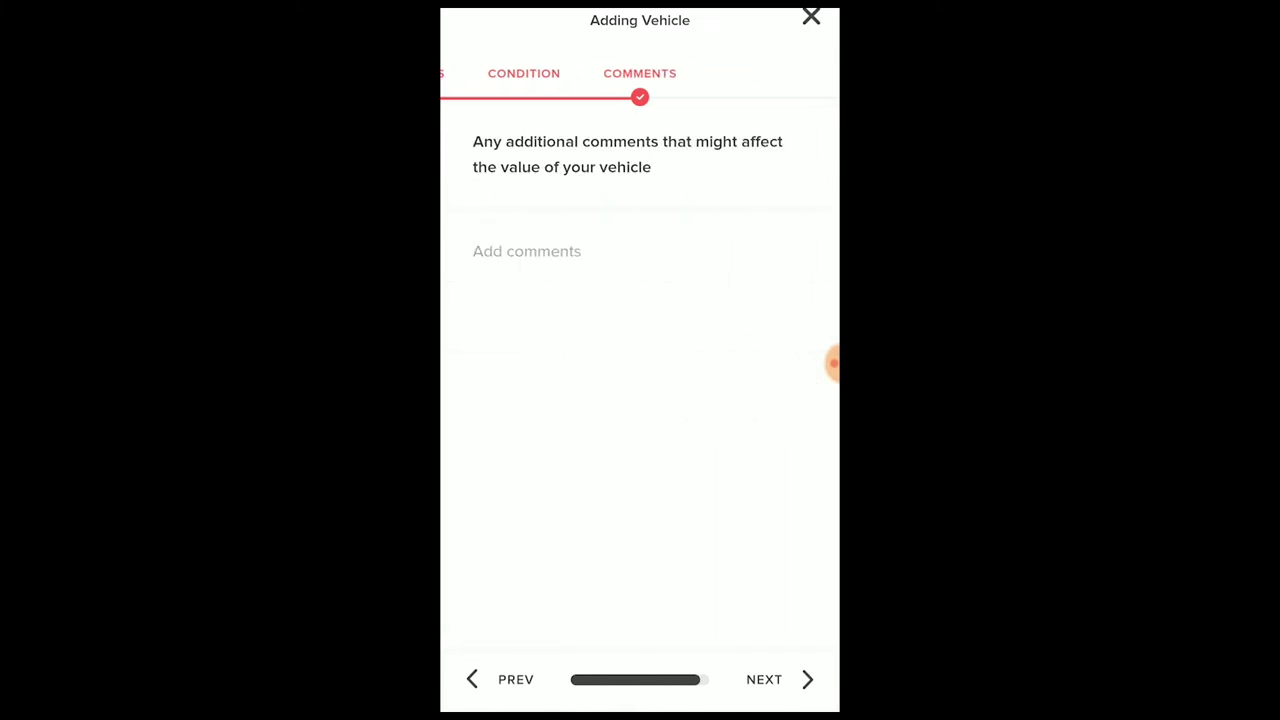
left_click(764, 679)
Send the 2018 Silverado 1500 to the dealership, confirming its information is accurate
scroll(640, 400, "down", 5)
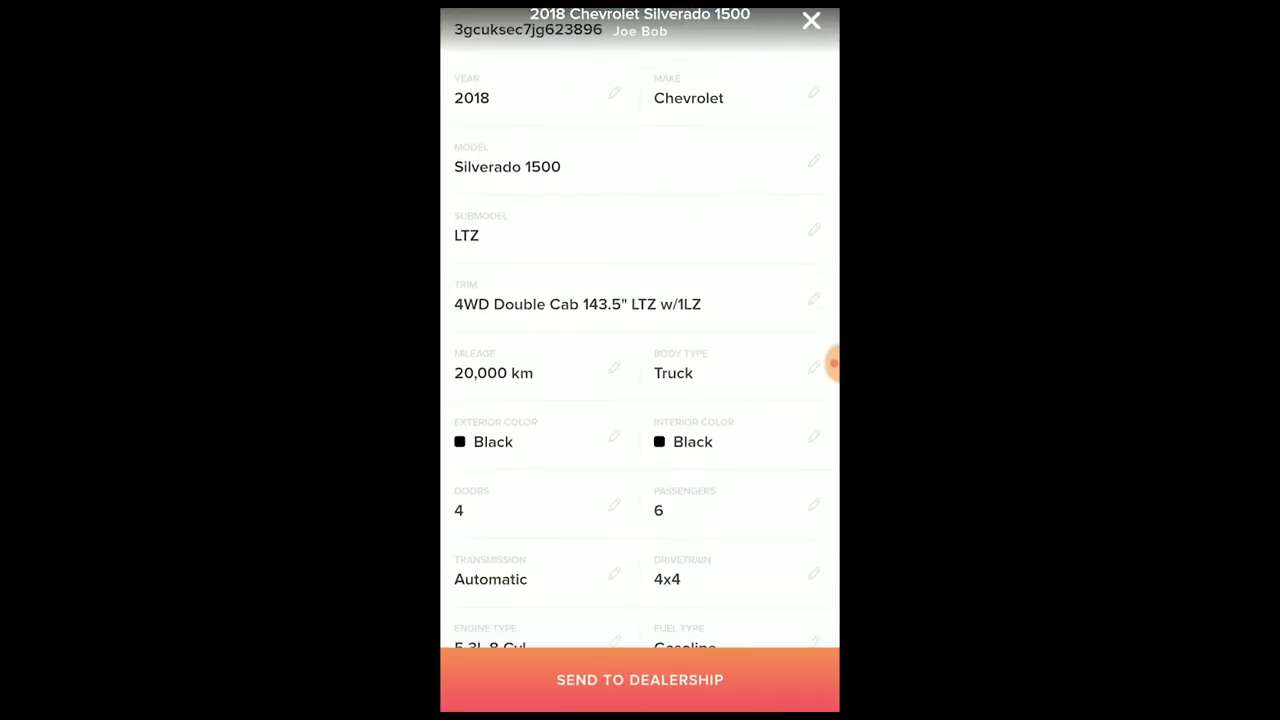
scroll(640, 400, "up", 5)
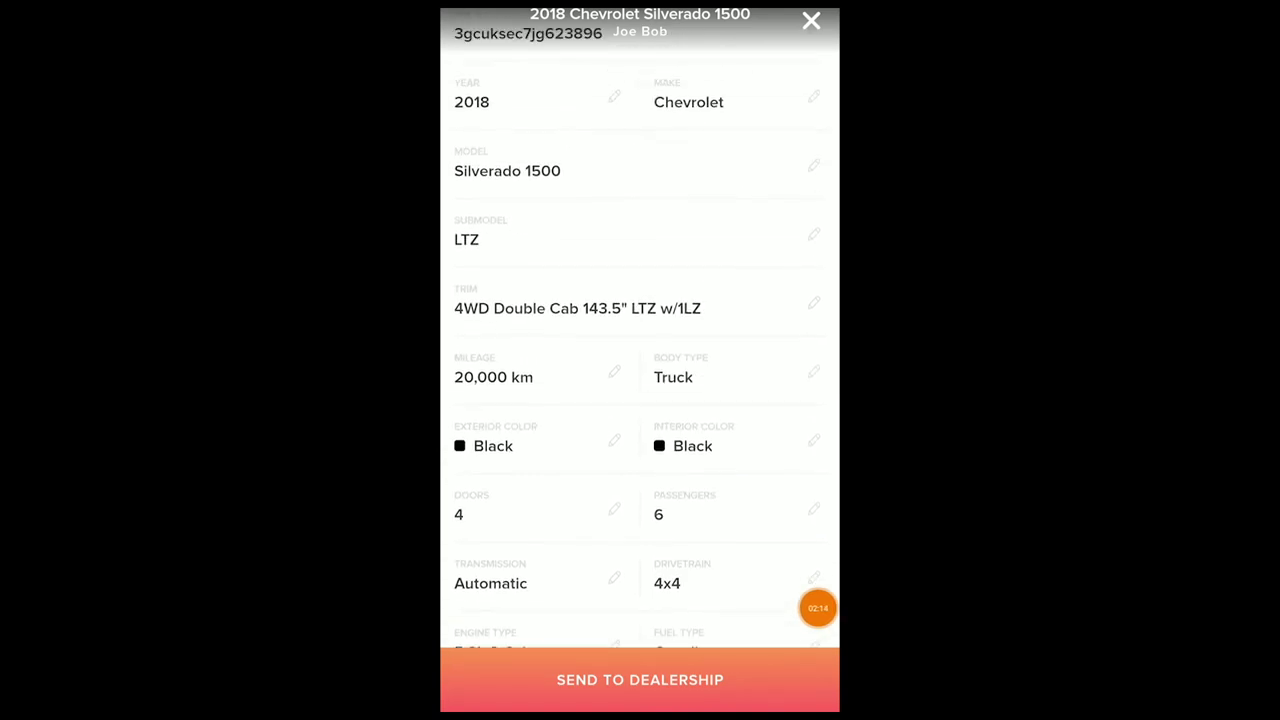
left_click(640, 679)
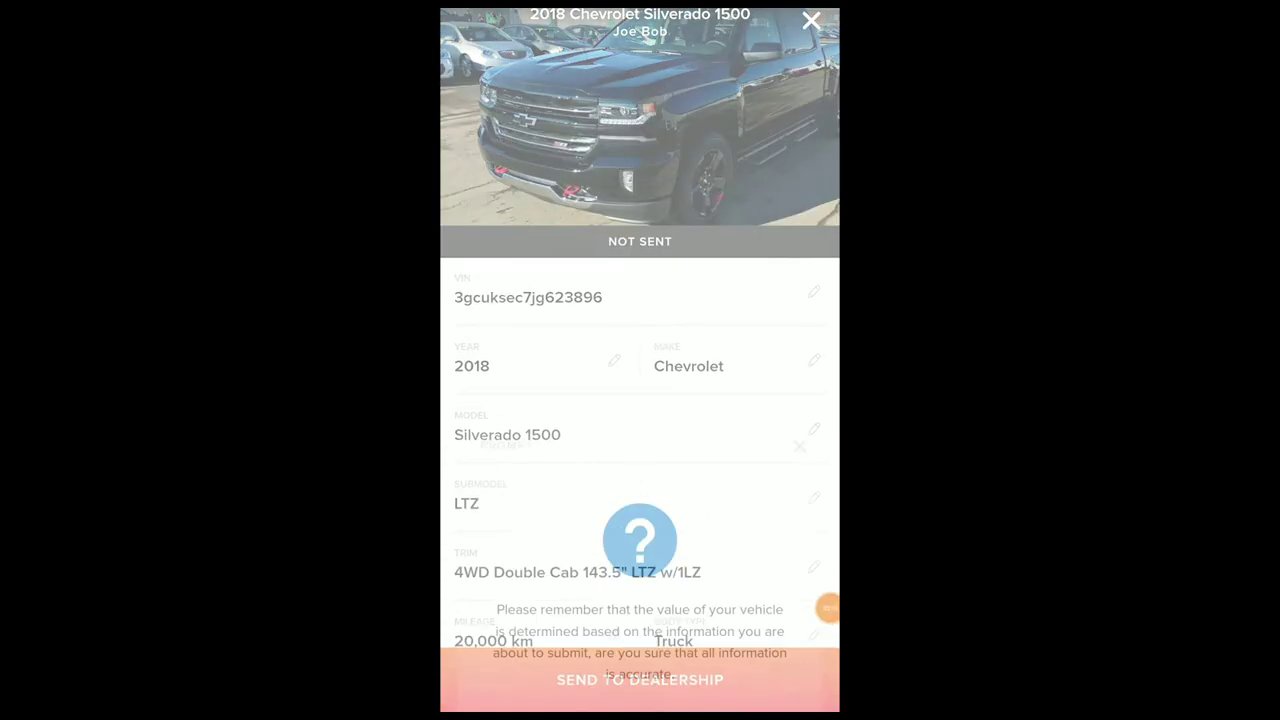
left_click(640, 528)
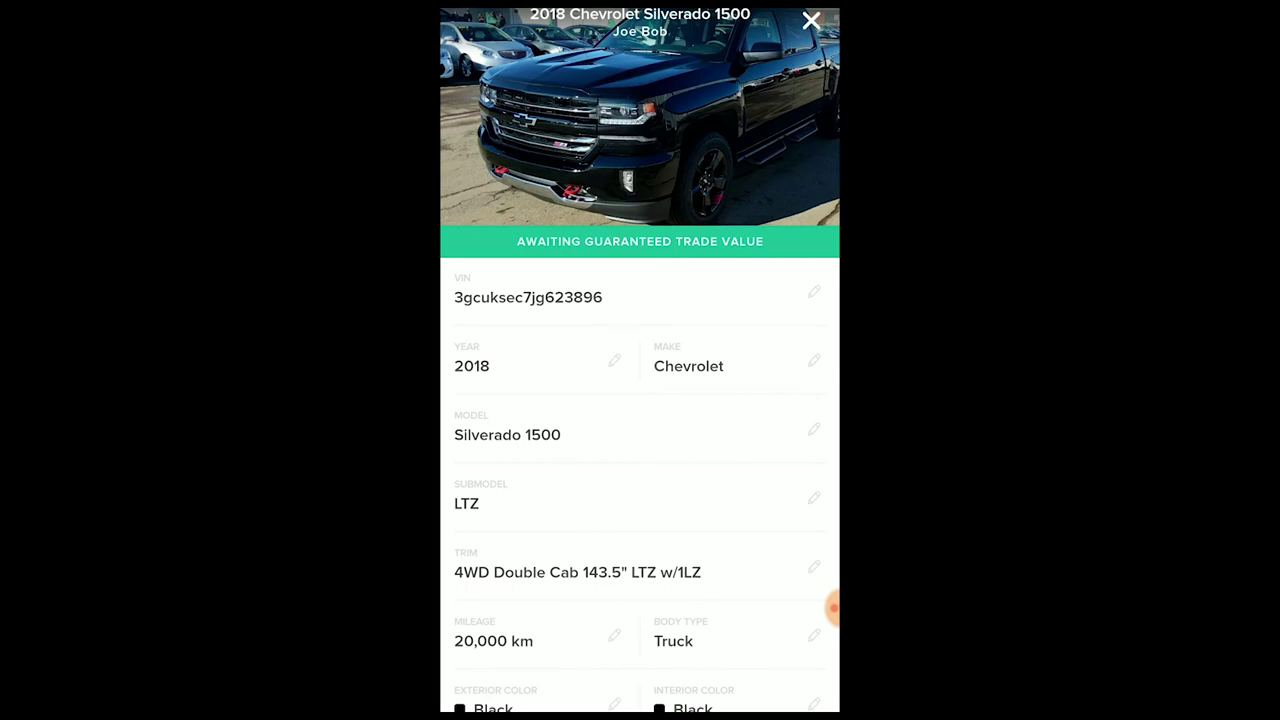
scroll(640, 400, "down", 5)
scroll(640, 400, "down", 5)
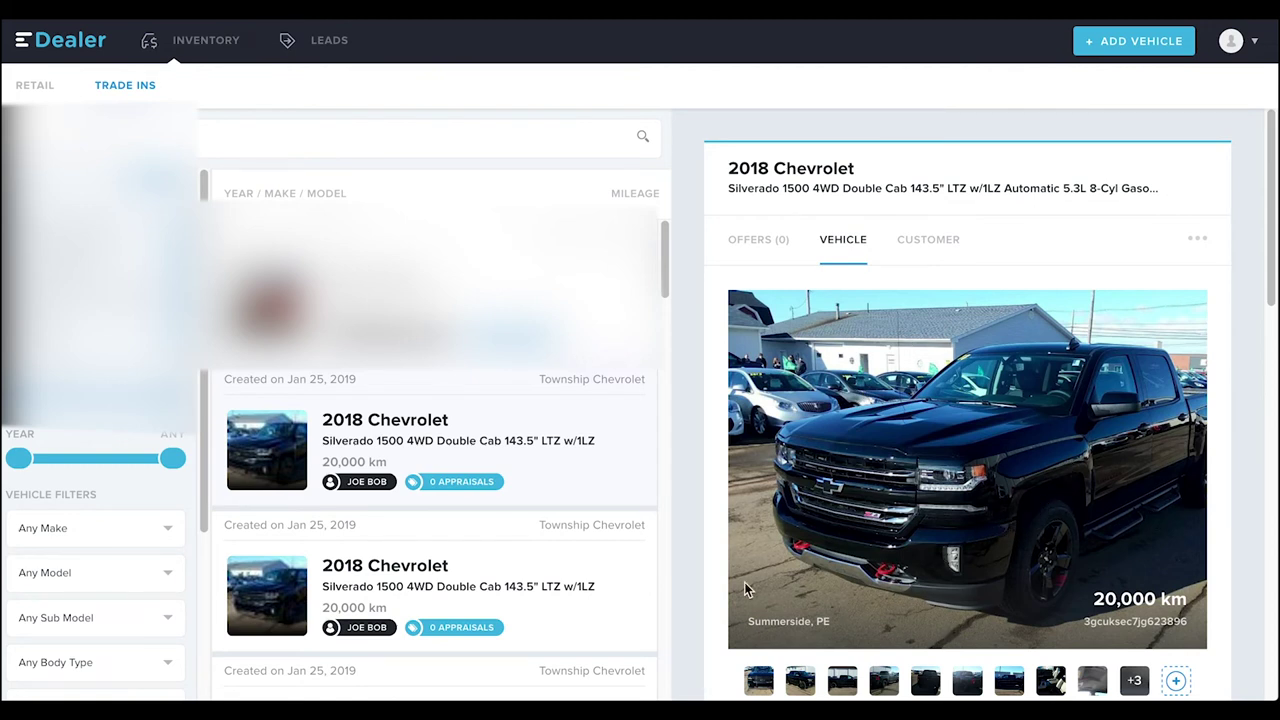
left_click(767, 666)
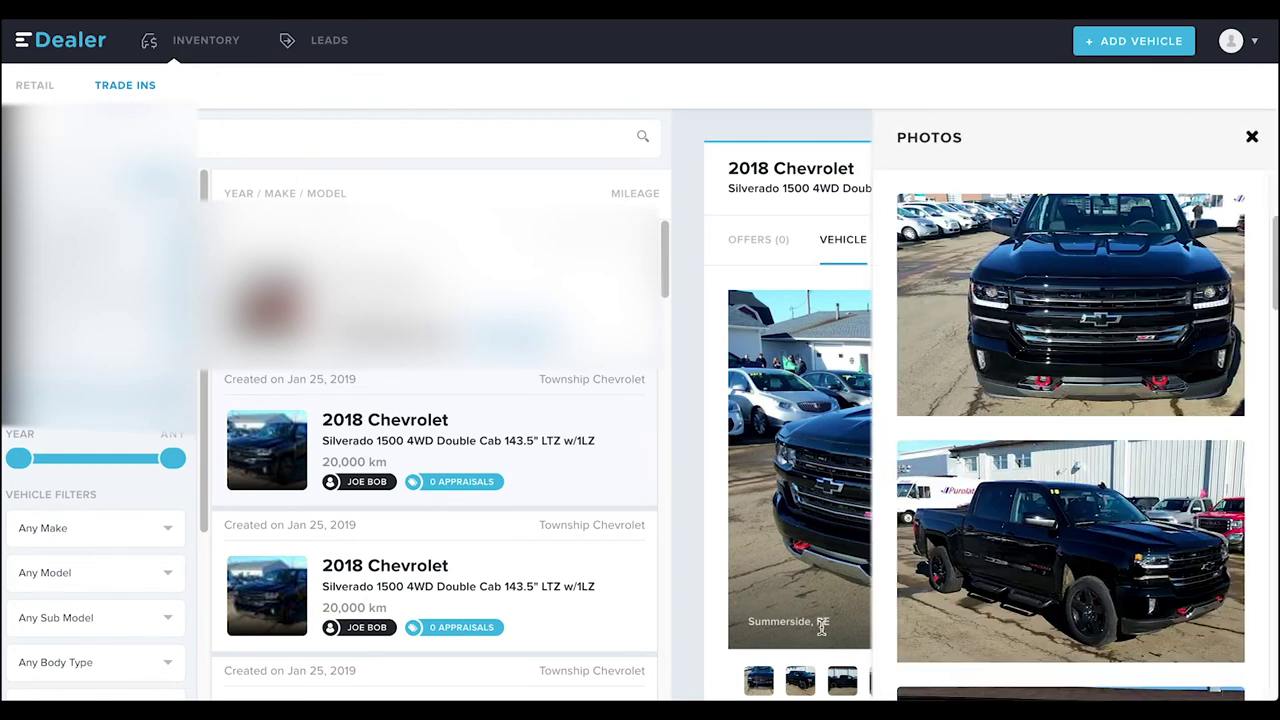
scroll(955, 578, "down", 1)
scroll(1000, 540, "down", 3)
scroll(1100, 434, "down", 5)
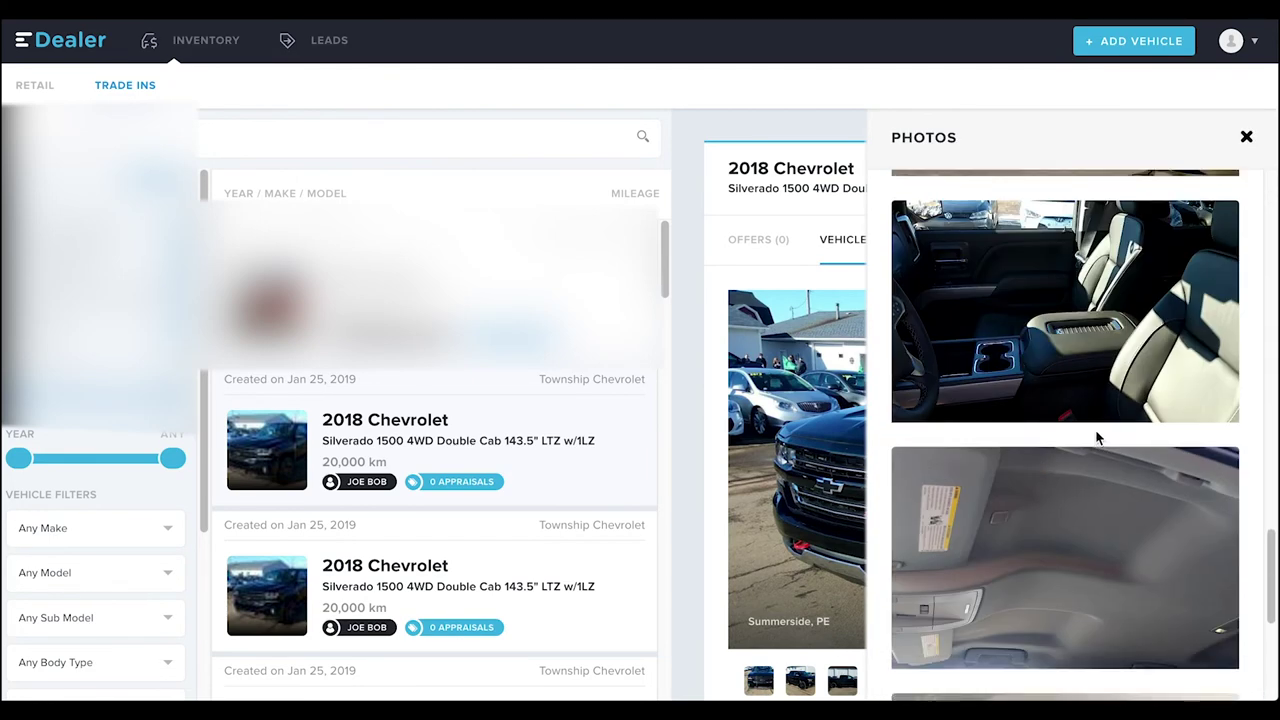
left_click(1247, 137)
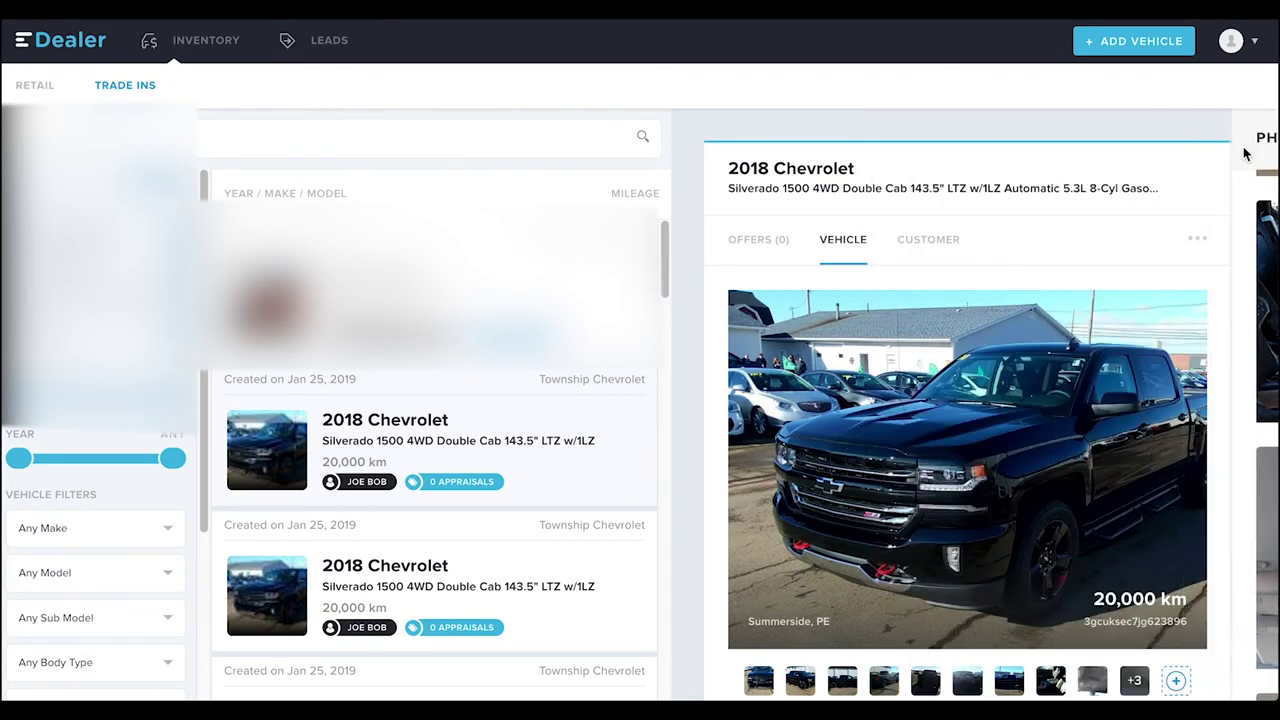
From the Offers tab, submit a $45,000 guaranteed trade value for the Silverado
left_click(764, 240)
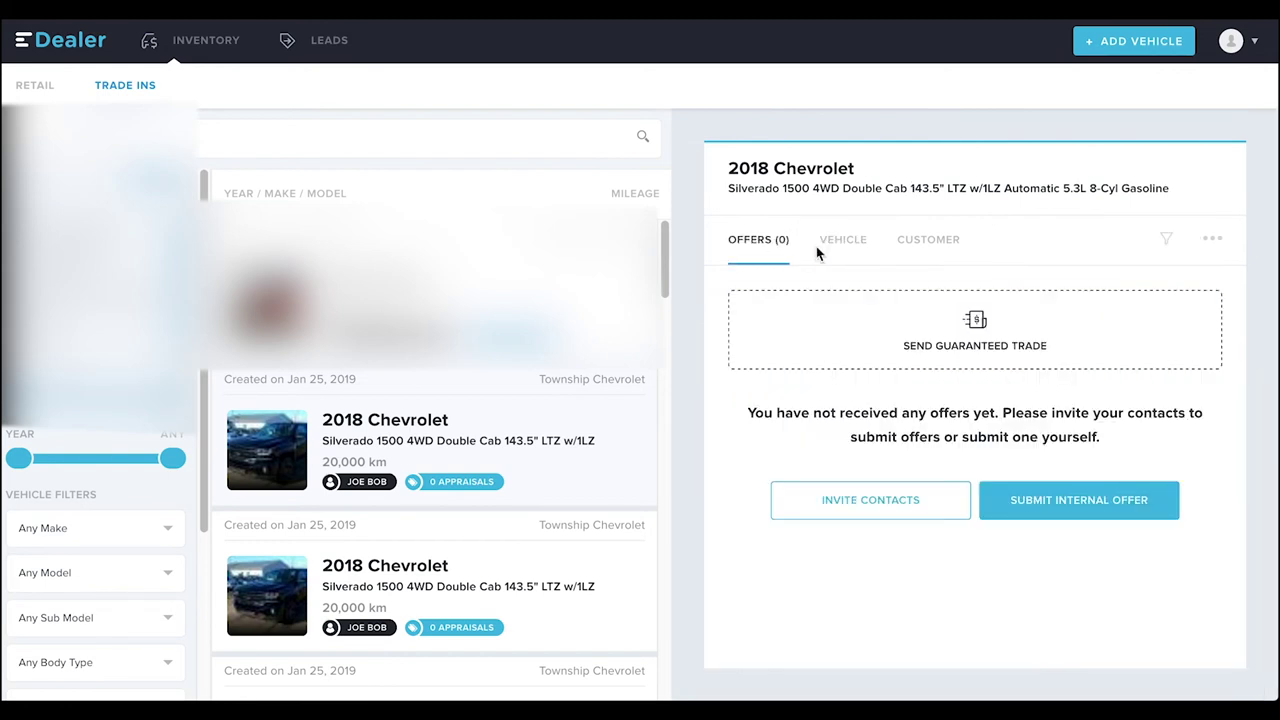
left_click(927, 350)
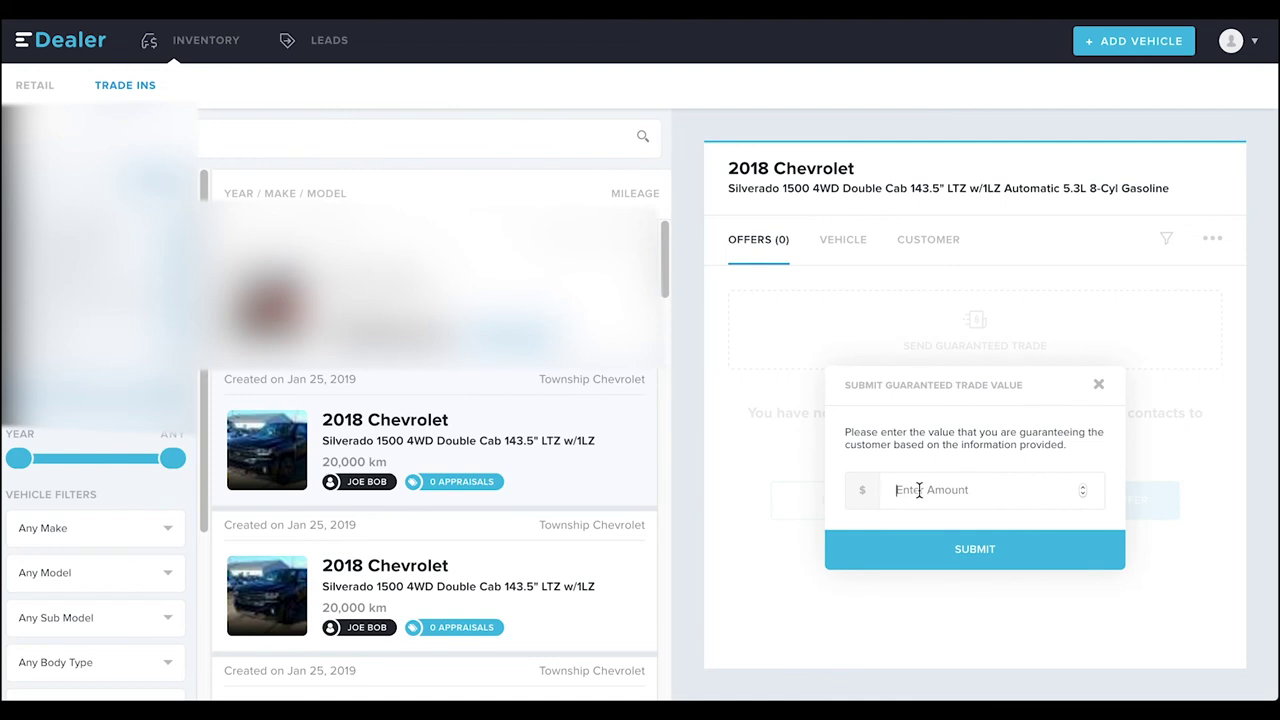
left_click(919, 490)
type("45000")
left_click(931, 549)
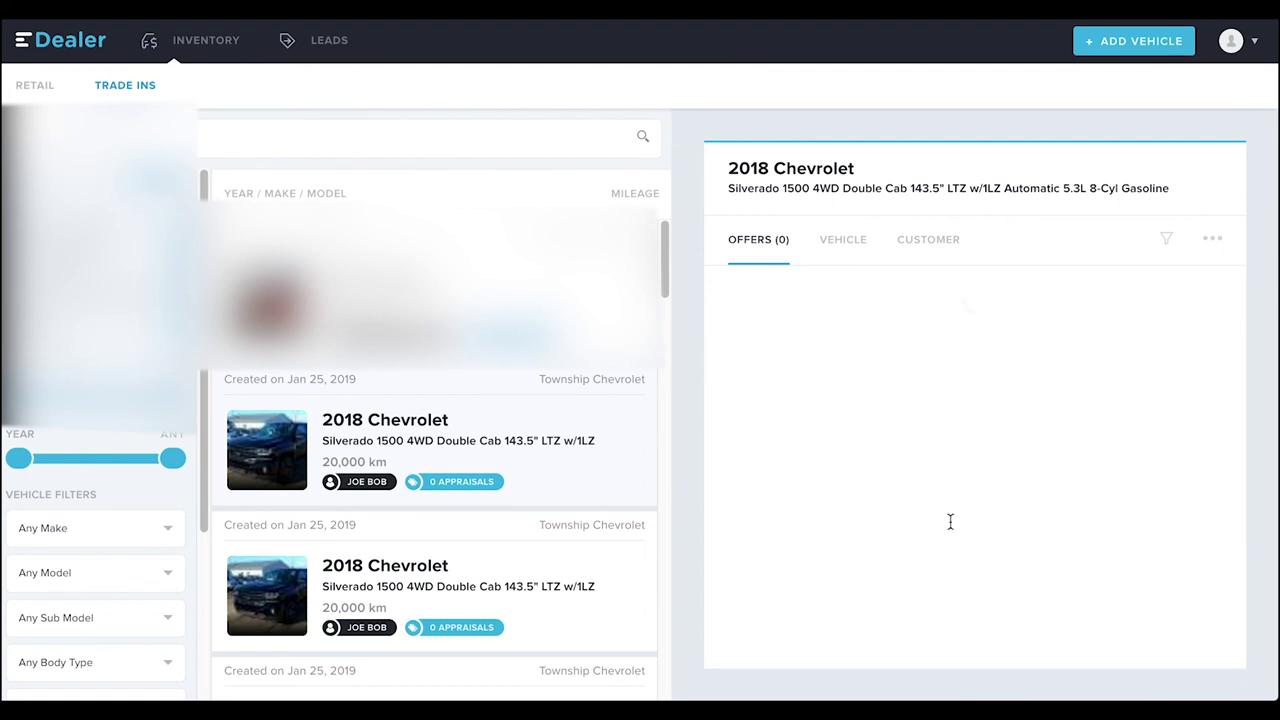